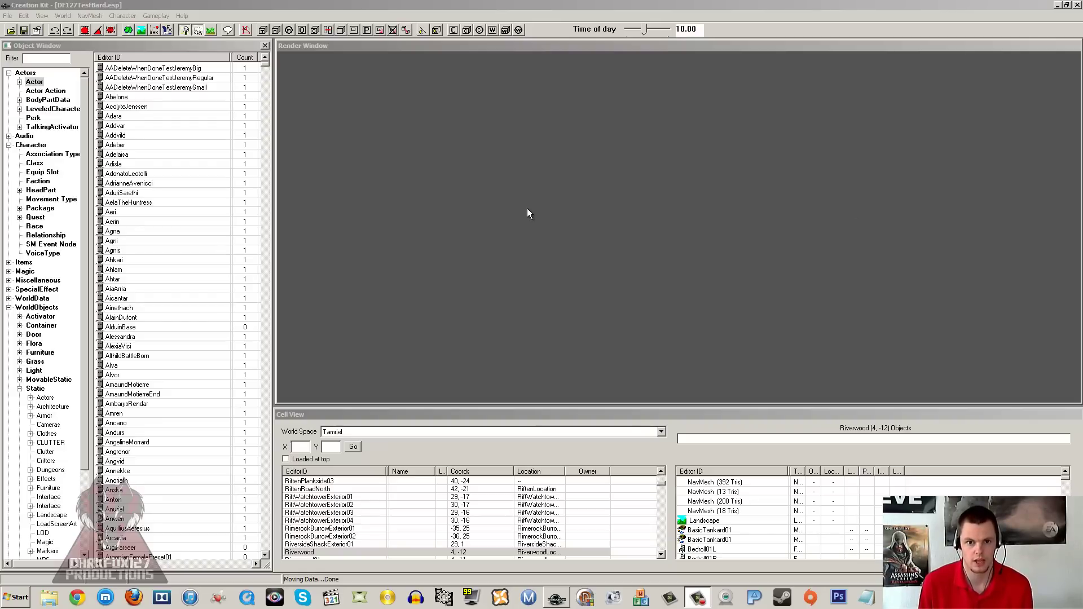
Create a new actor record in the actor list.
click(234, 194)
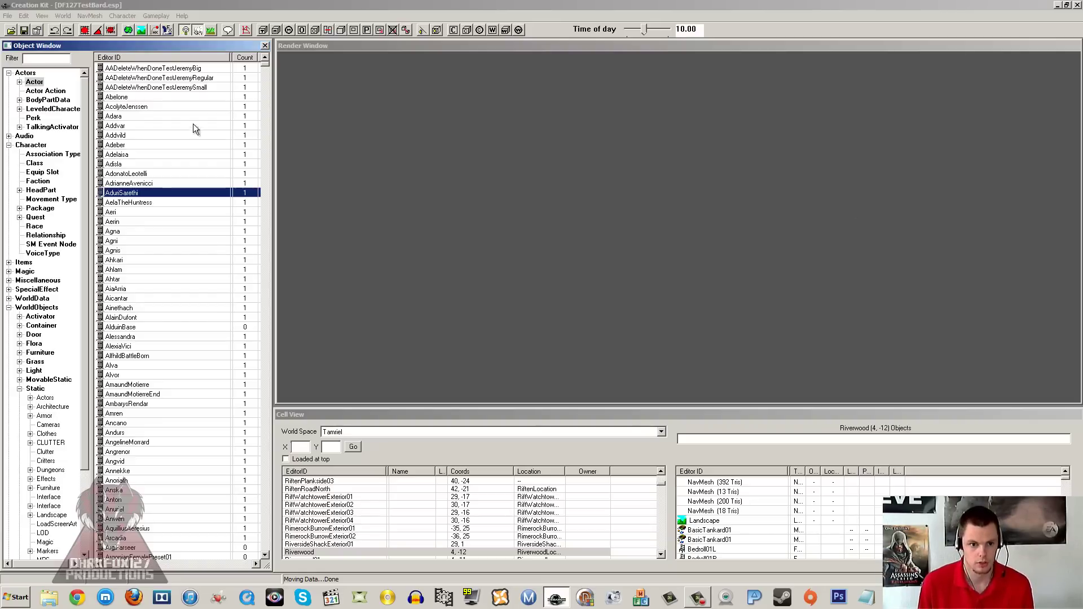
click(174, 125)
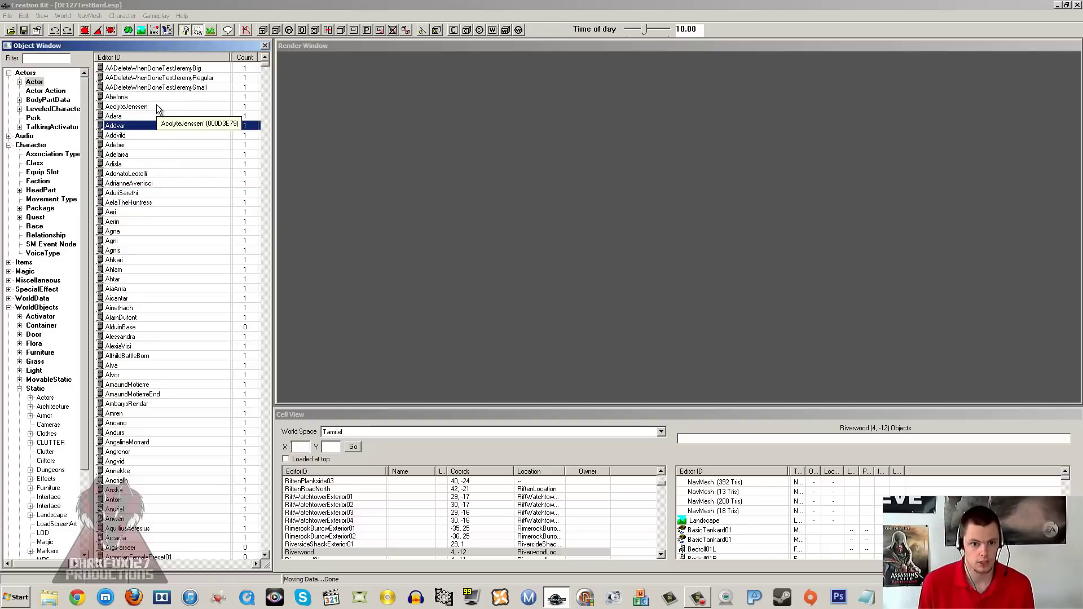
right_click(156, 105)
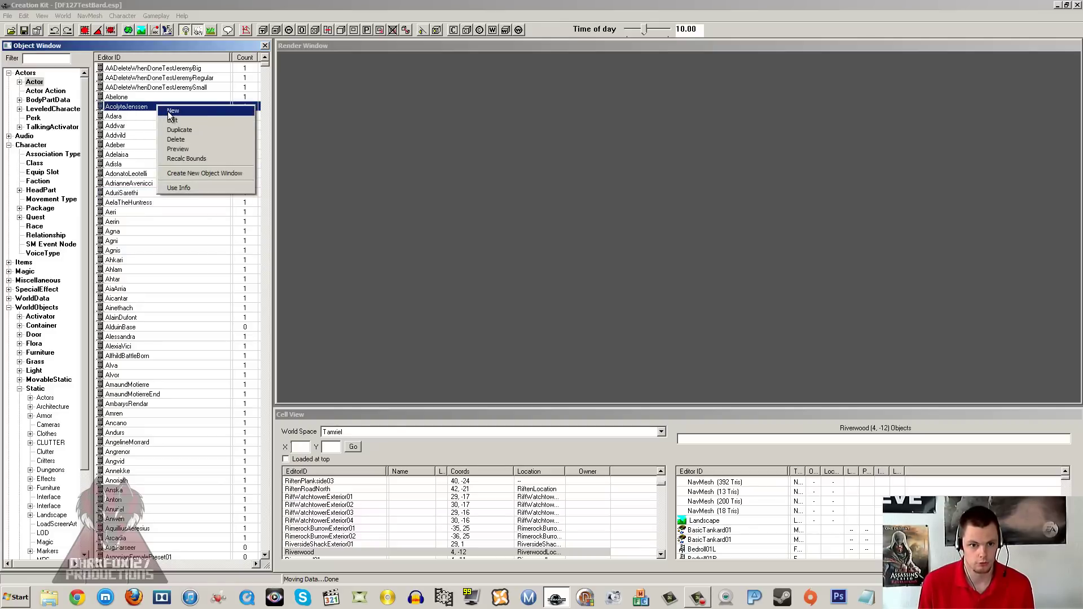
click(170, 112)
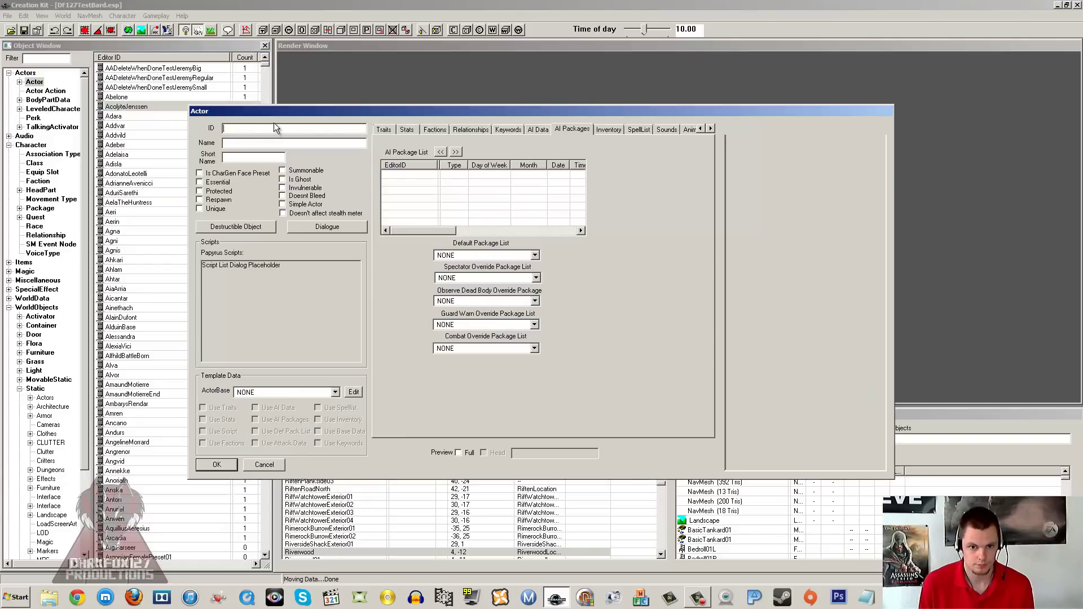
Set the new actor's race to NordRace in its traits.
click(385, 130)
click(465, 158)
scroll(489, 170, down, 3)
click(488, 171)
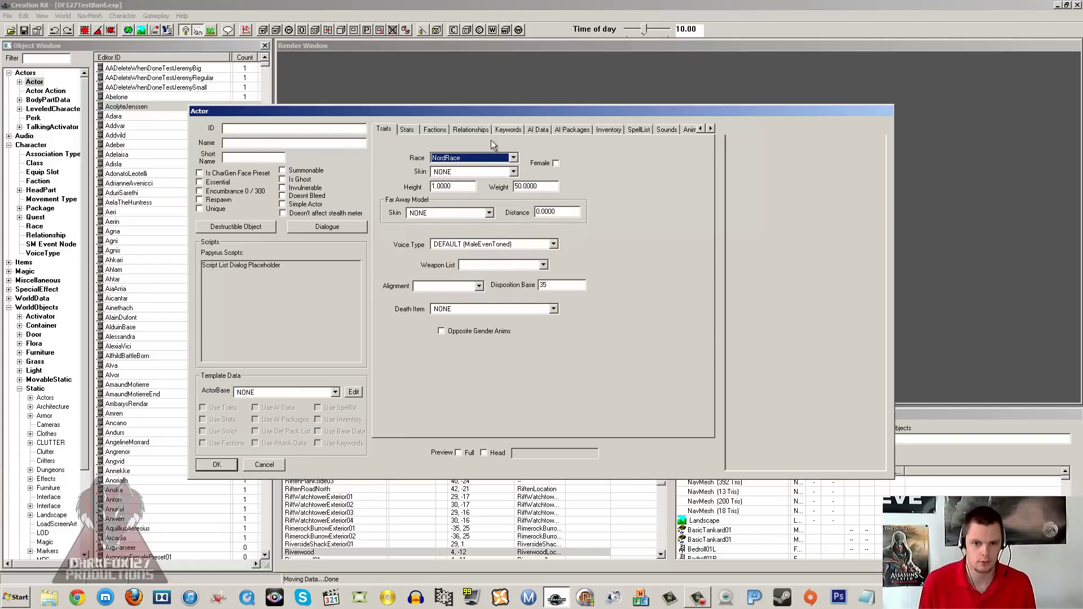
Give the actor the ID DF127Bard and the name Bard.
click(258, 129)
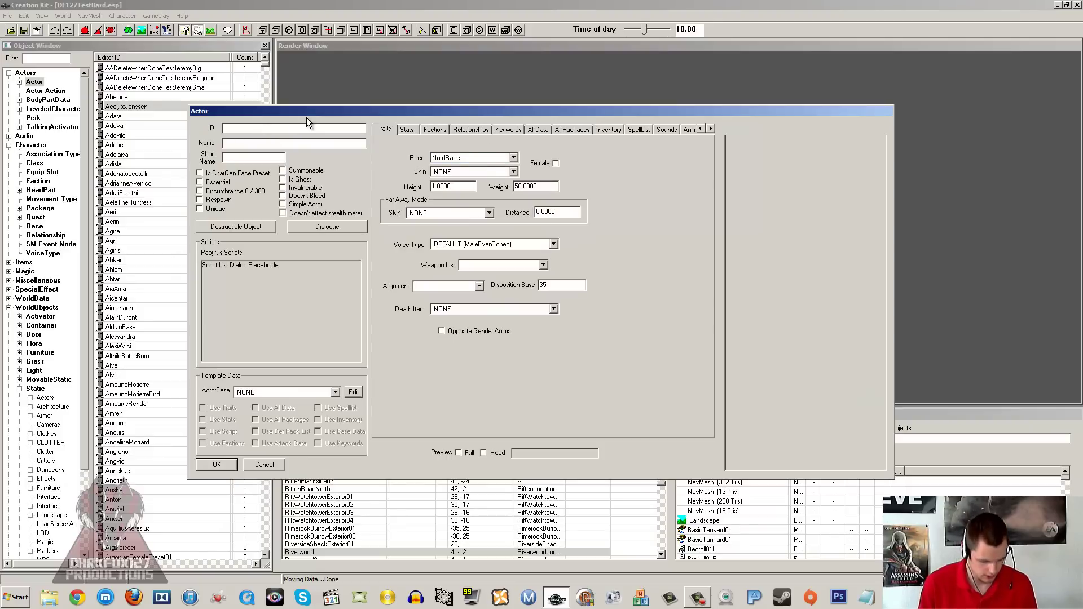
text(DF127Bard)
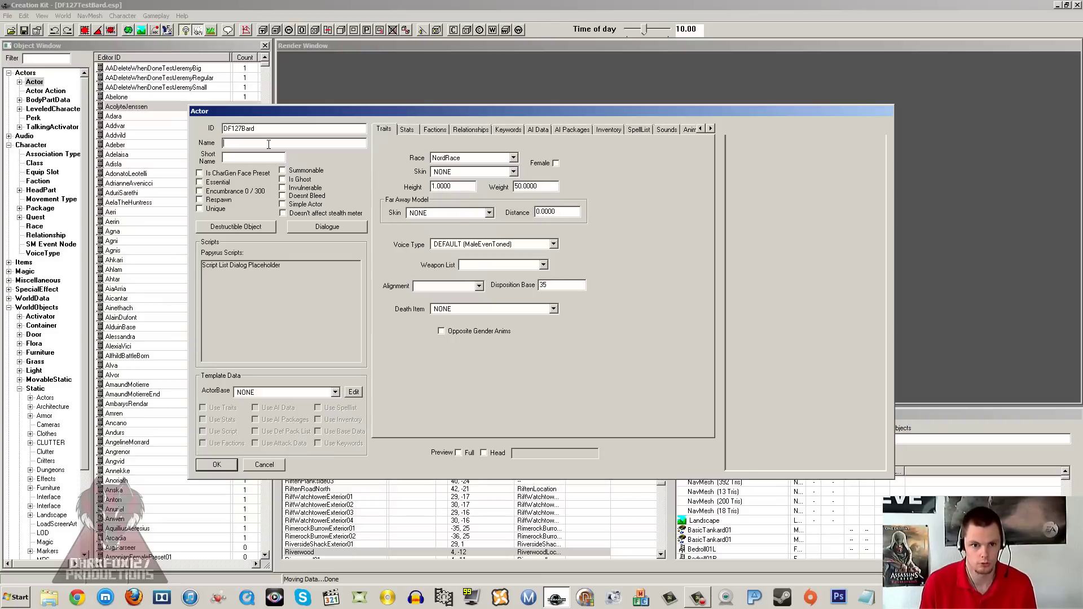
text(Bard)
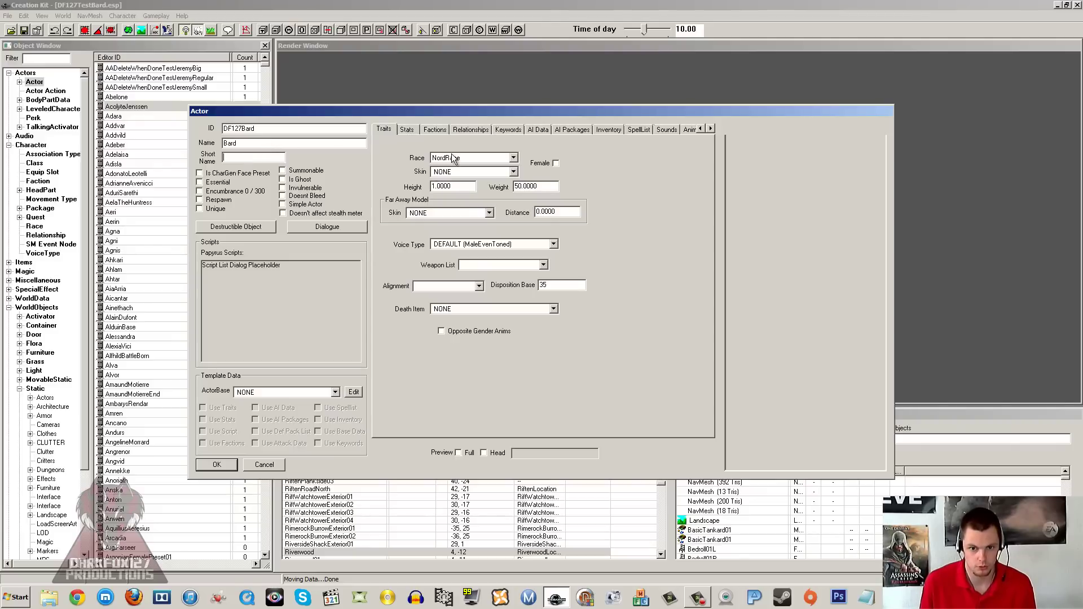
Set the actor's disposition base to 80 and its level to 20.
double_click(543, 285)
text(80)
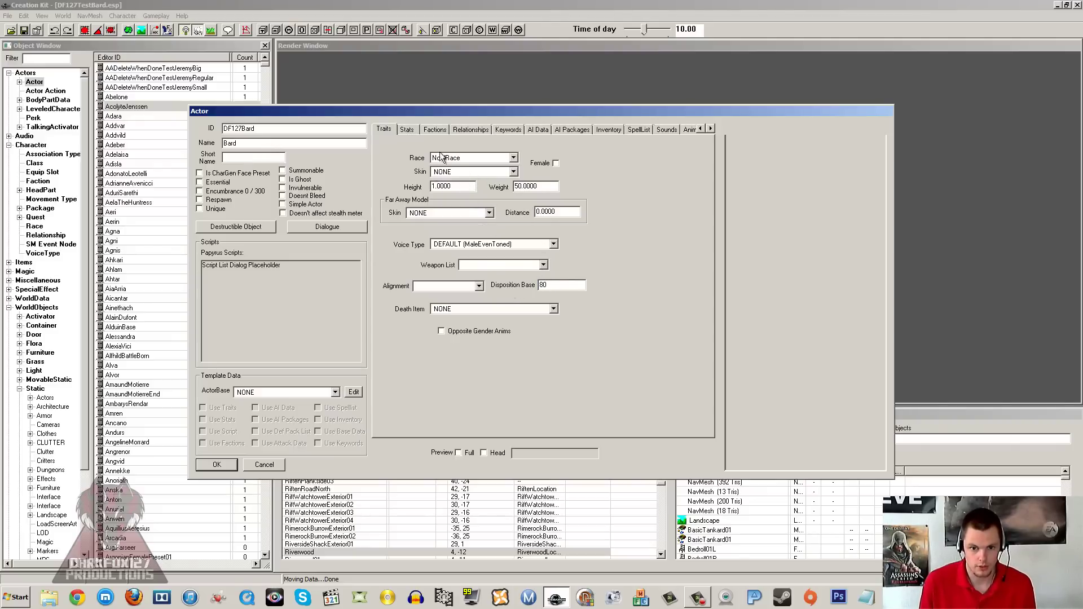
click(406, 130)
double_click(439, 151)
text(20)
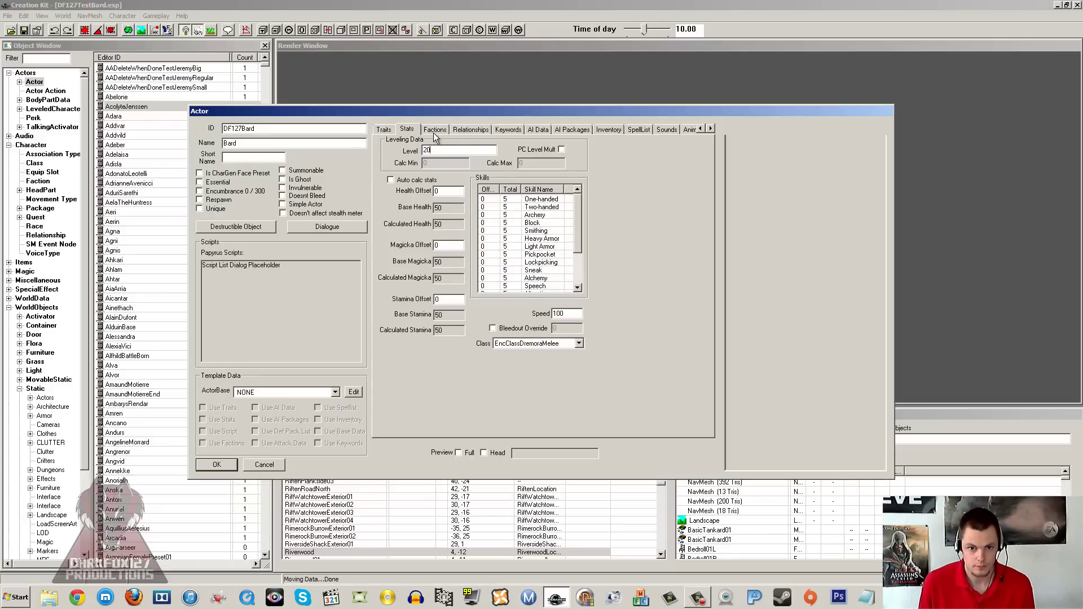
Add the actor to JobBardFaction, filtering the available factions by "bard".
click(434, 130)
right_click(462, 208)
click(474, 211)
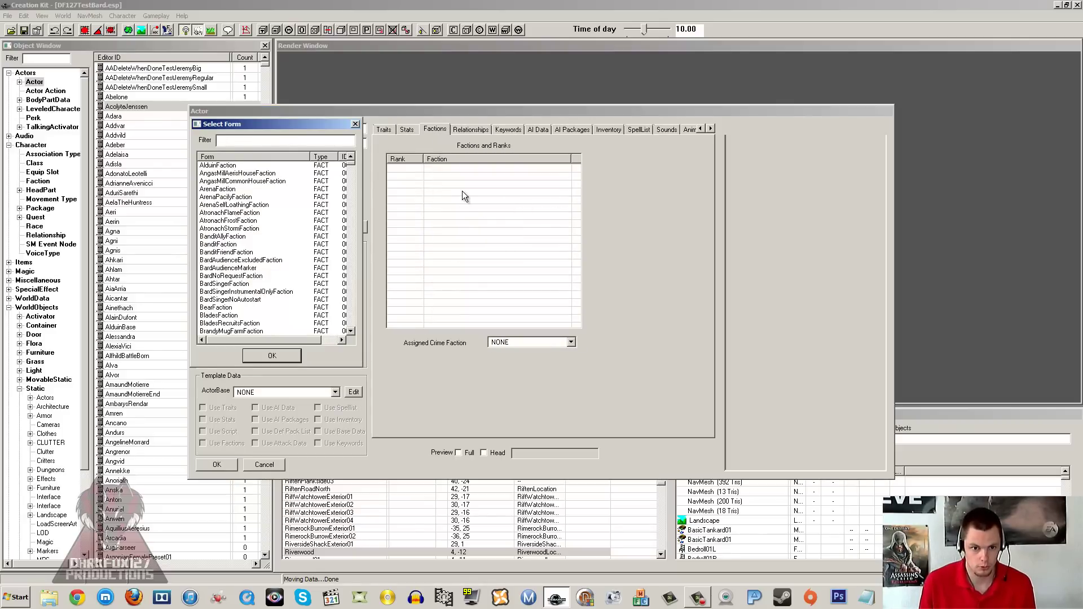
text(bard)
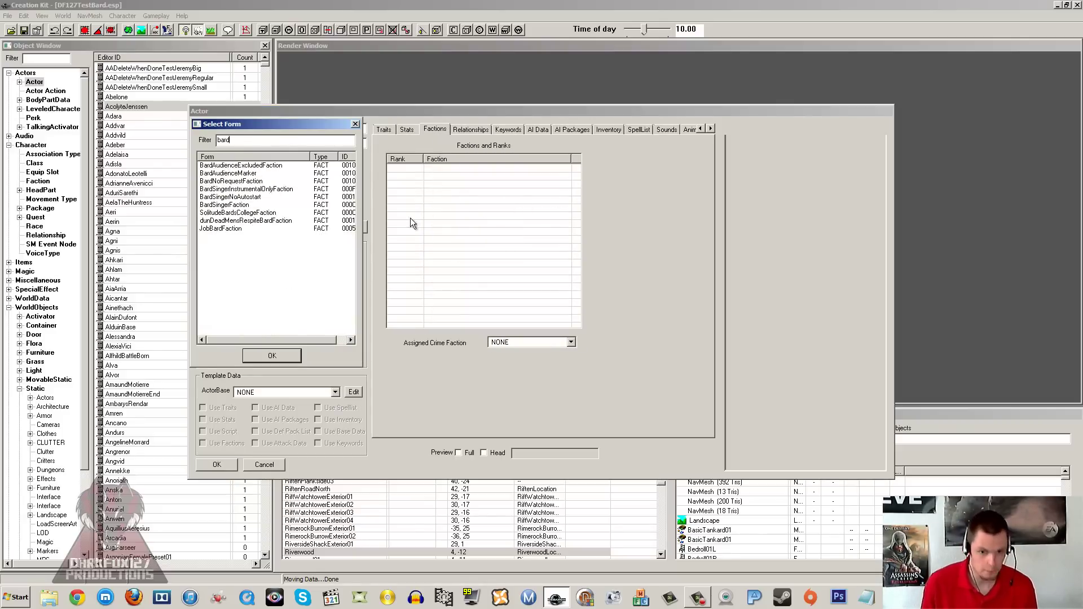
double_click(230, 229)
Add BardSingerFaction to the actor's factions, filtering the available factions by "bard".
right_click(518, 255)
click(544, 262)
text(ba)
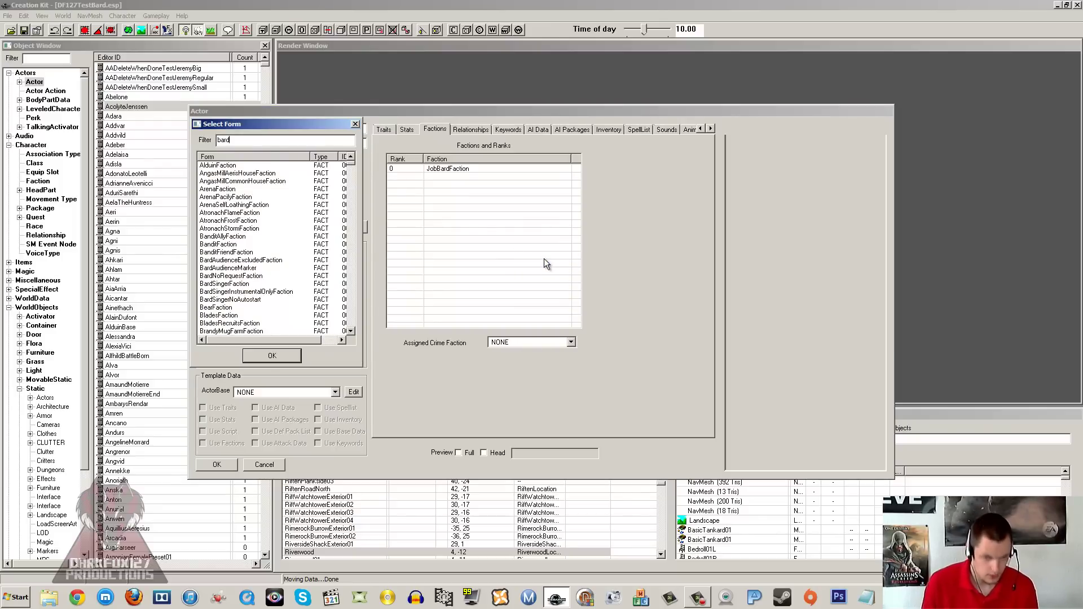
click(224, 206)
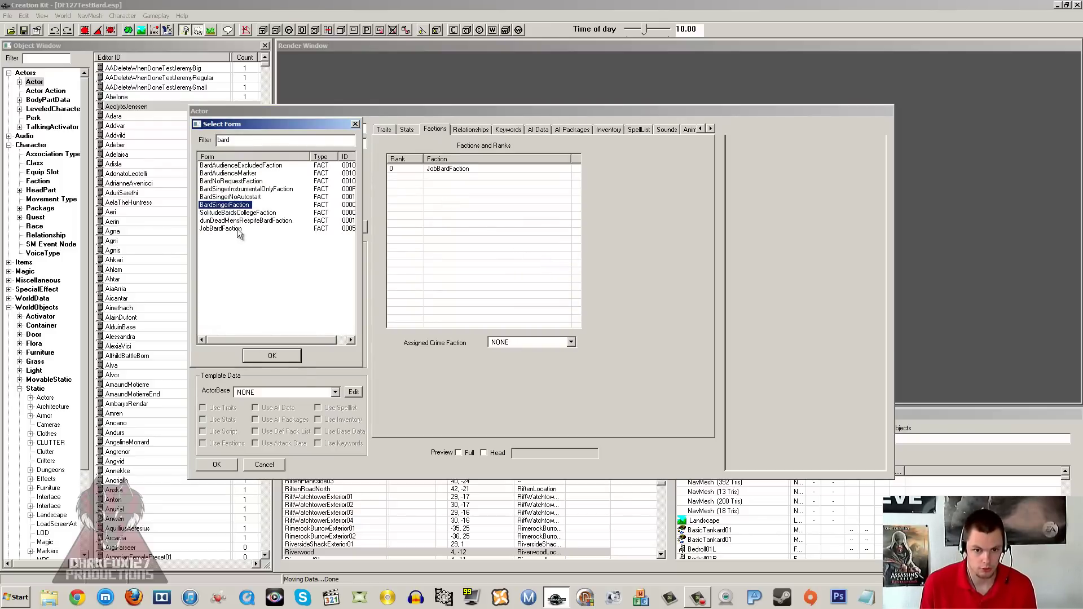
click(286, 357)
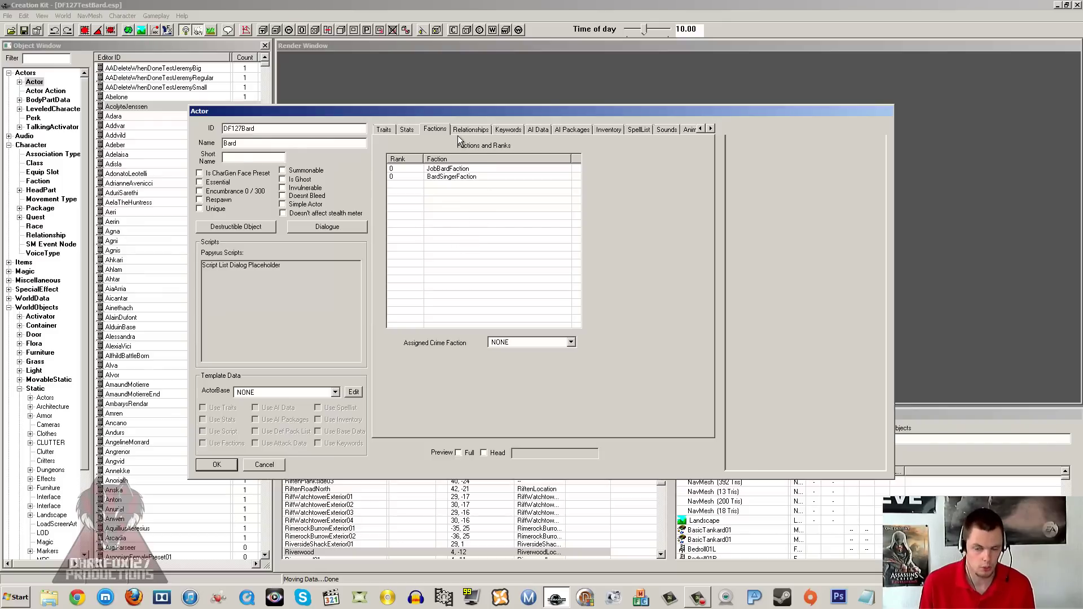
Set the actor's voice type to MaleNord in its traits.
click(407, 130)
double_click(426, 150)
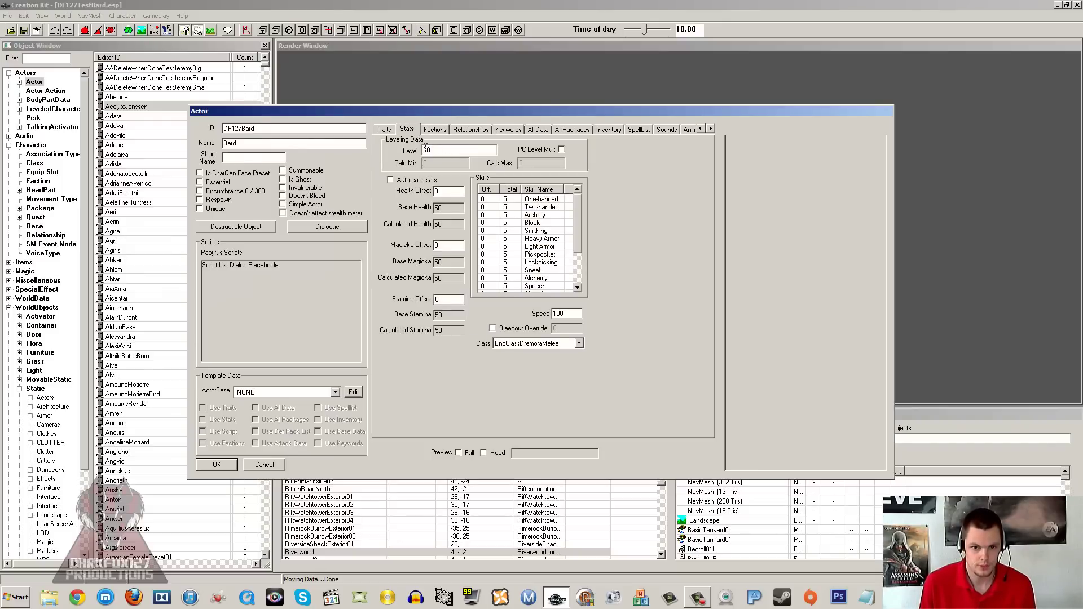
click(384, 129)
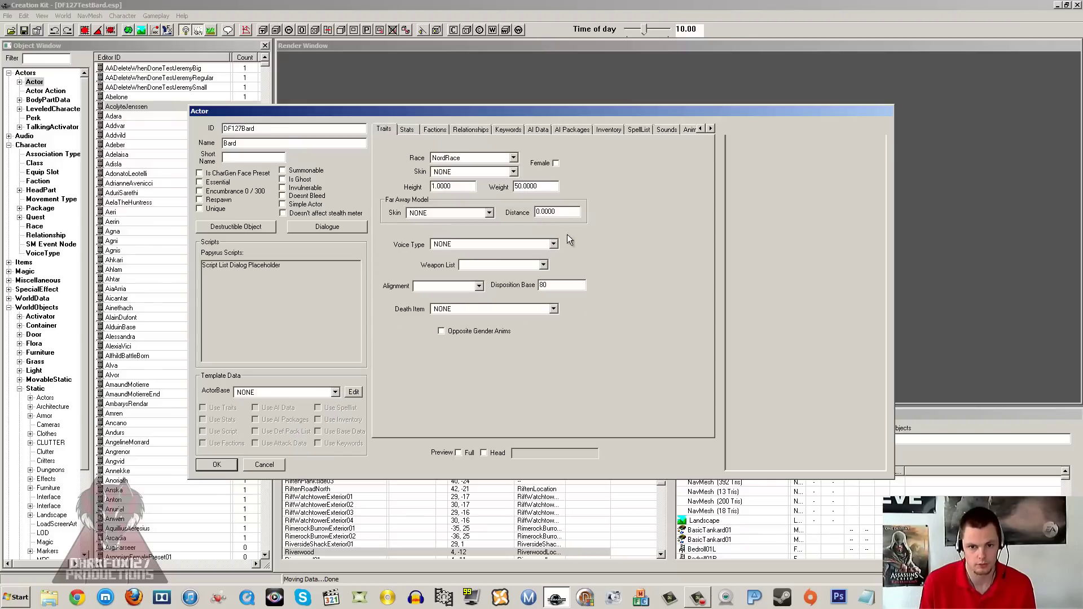
click(463, 244)
key(m)
key(Return)
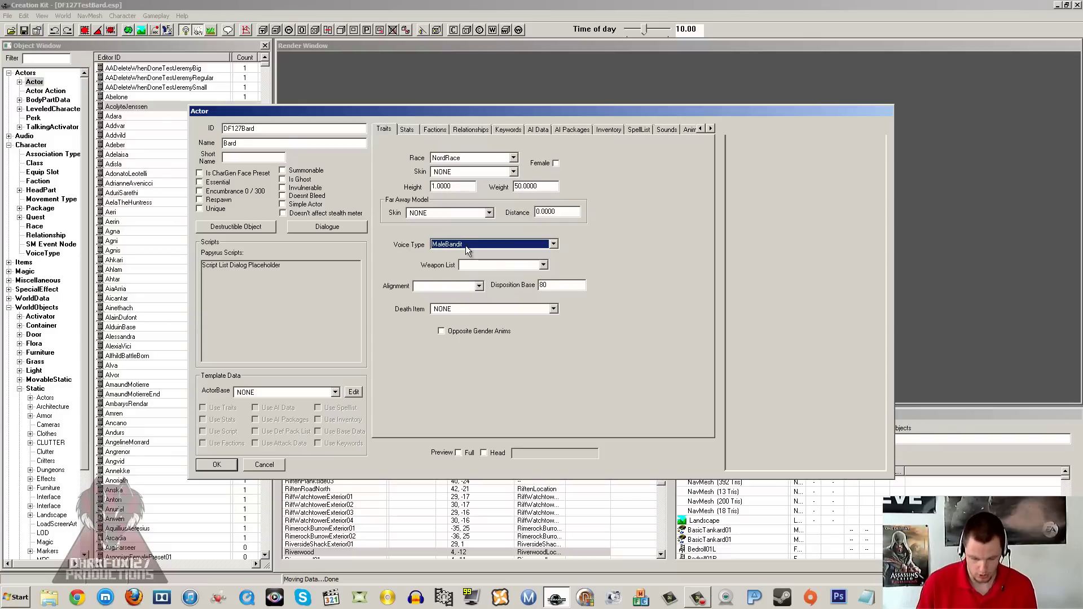
key(Down)
key(Down)
key(Down)
key(Down)
key(Down)
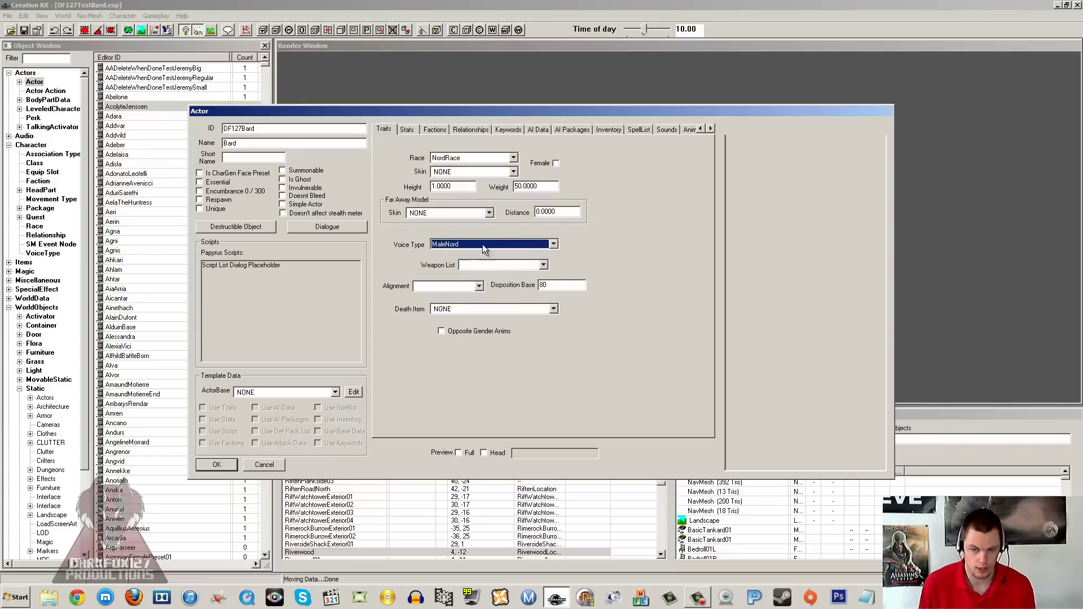
Browse the female and creature voice types and reselect MaleNord for the actor.
click(565, 284)
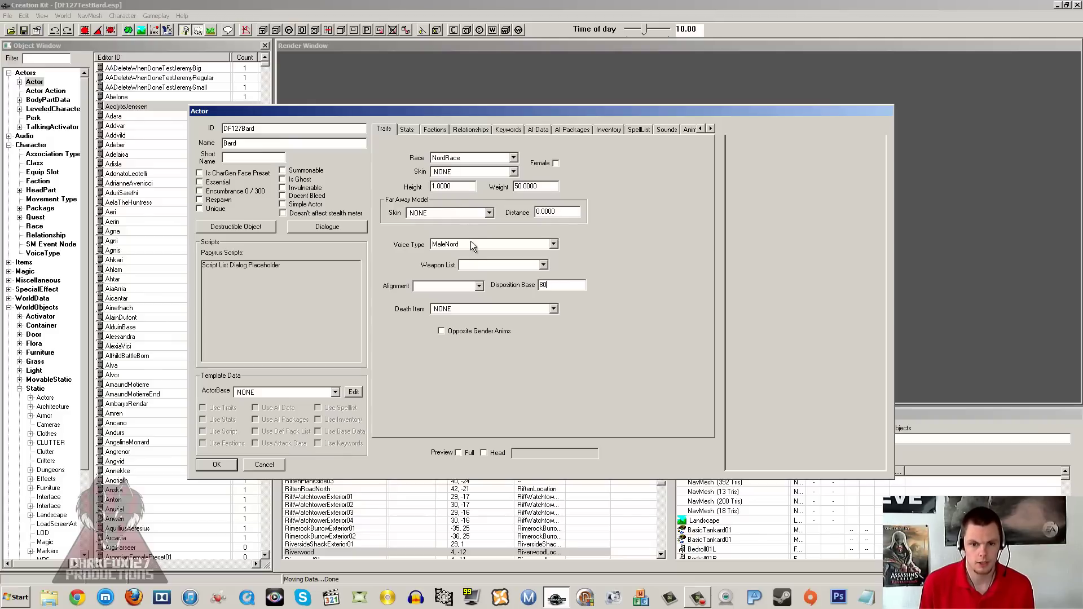
click(493, 246)
key(Down)
key(Down)
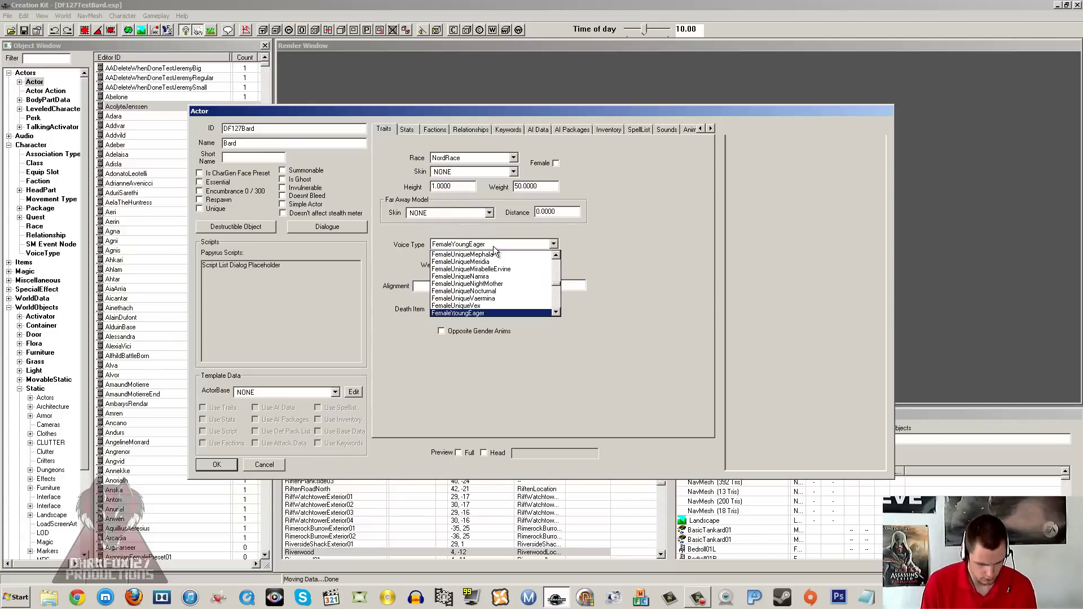
scroll(500, 282, down, 2)
scroll(502, 284, up, 10)
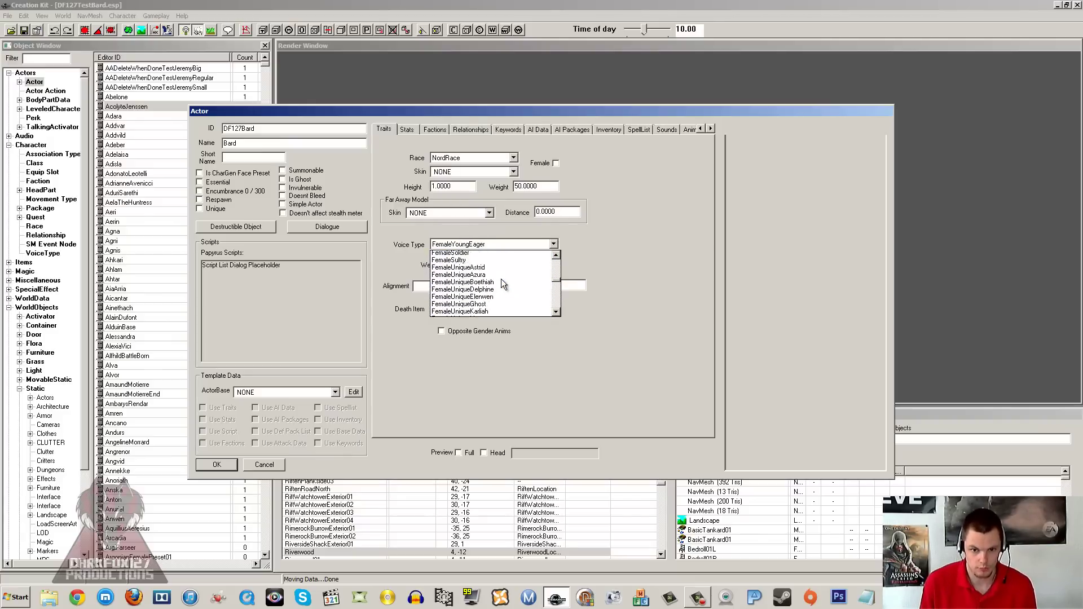
scroll(501, 278, up, 1)
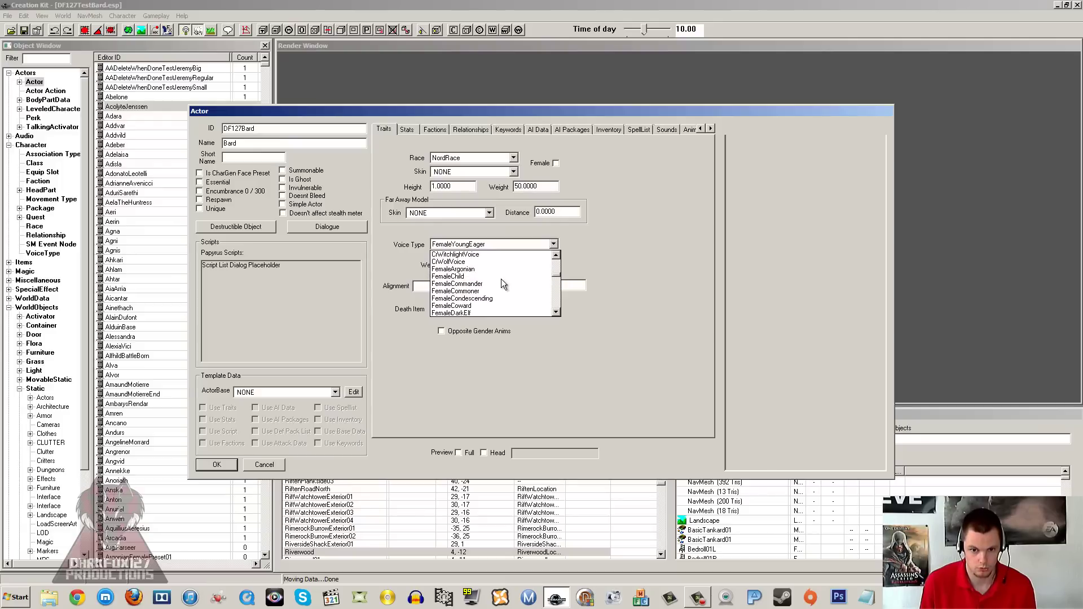
text(malenord)
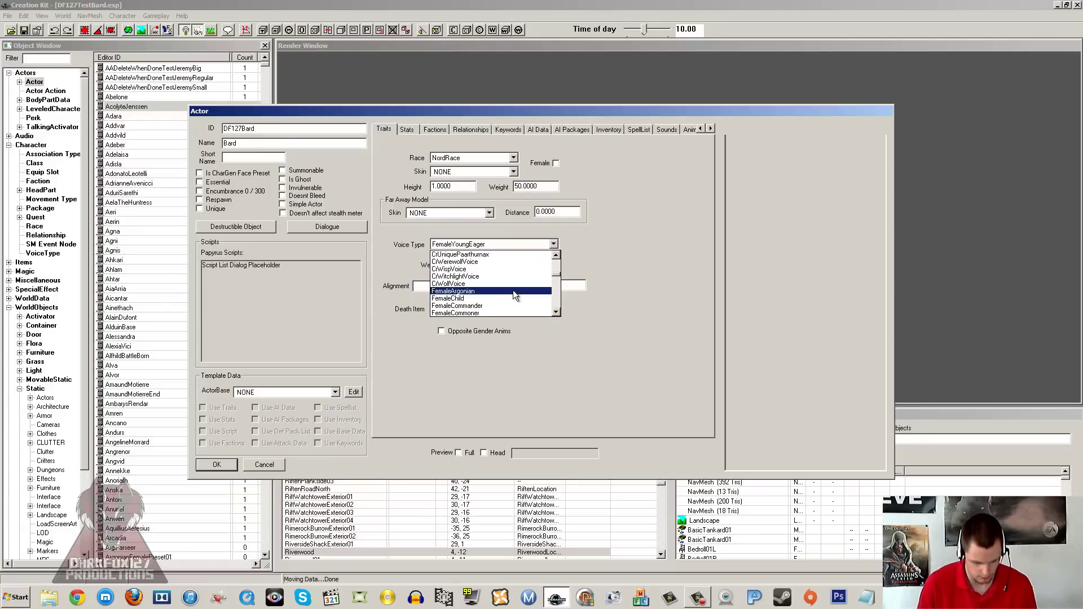
key(Return)
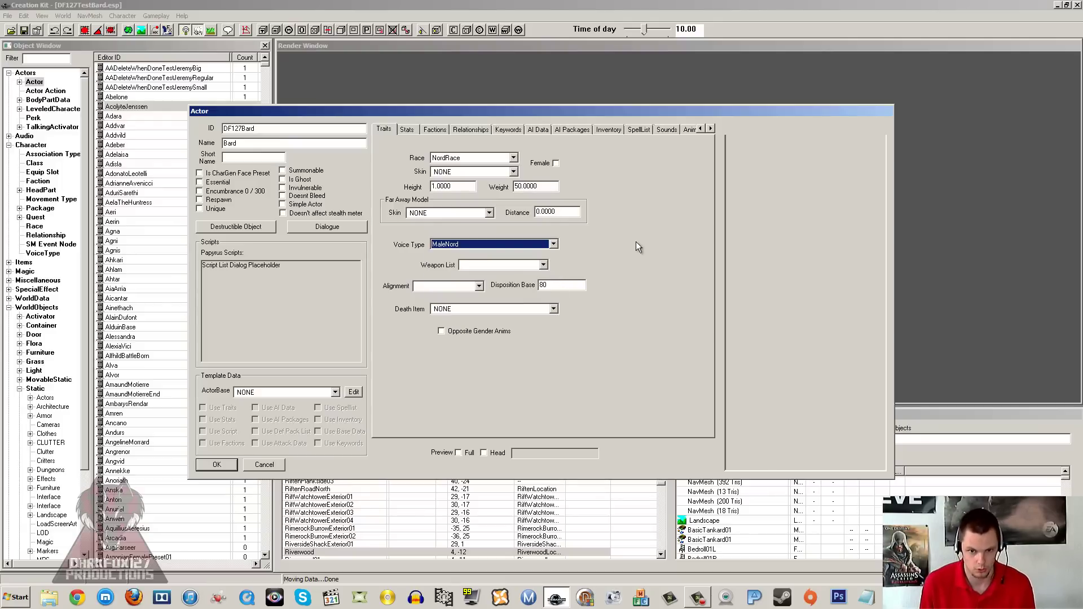
key(Tab)
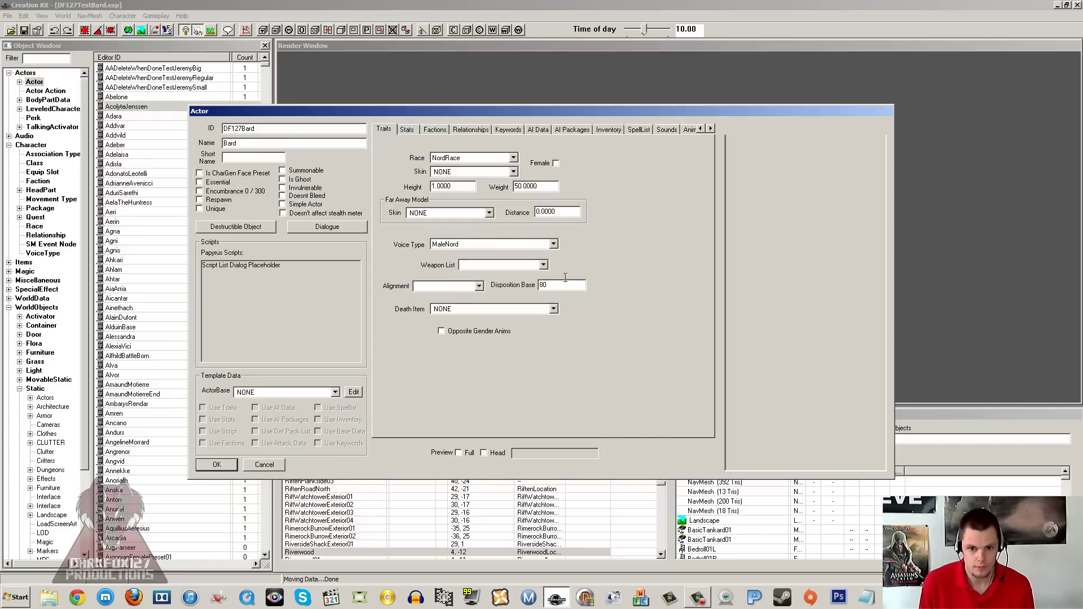
Configure the actor's AI attributes with mood Happy, assistance Helps Friends and Allies, and confidence Brave.
click(408, 130)
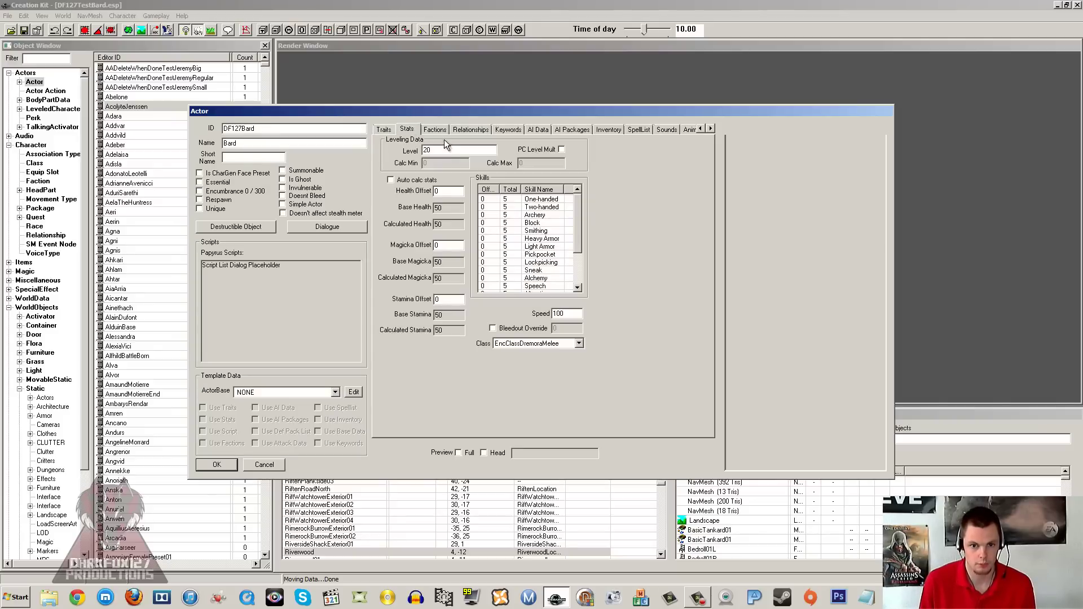
click(435, 130)
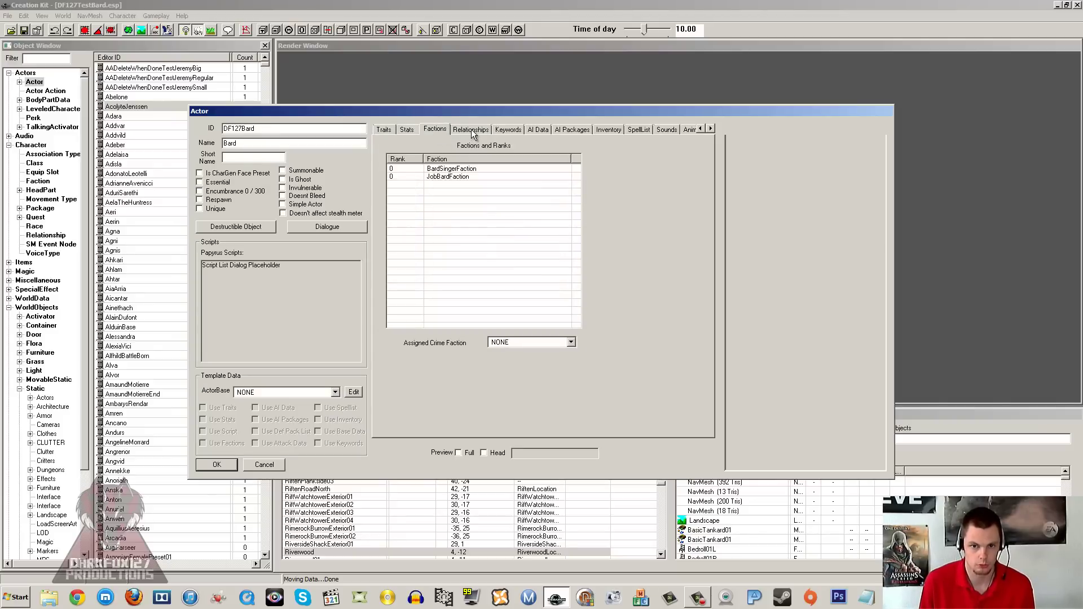
click(471, 130)
click(535, 130)
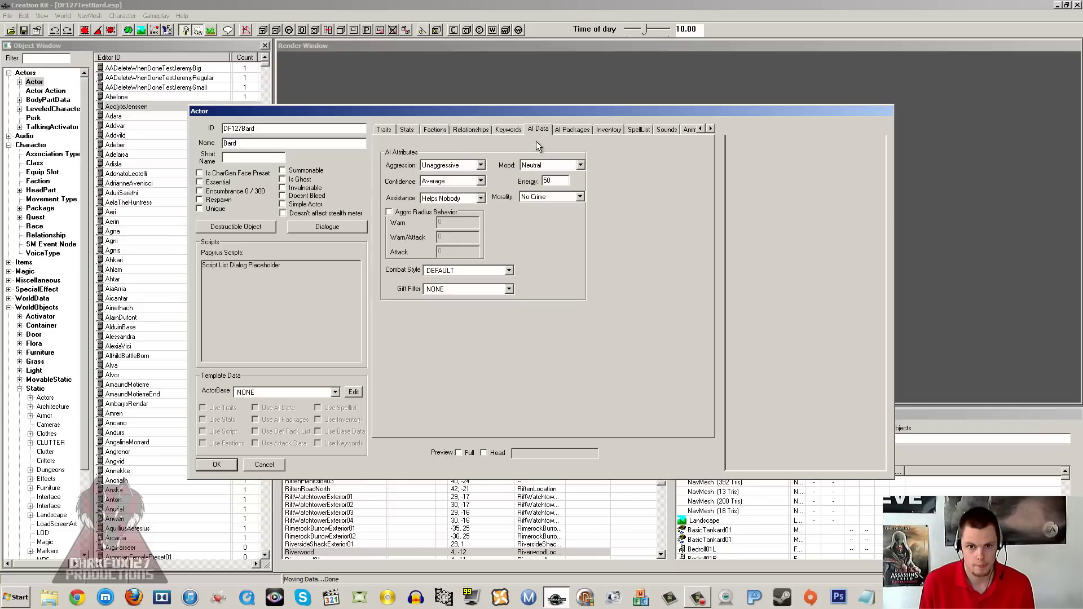
click(549, 168)
click(540, 197)
click(479, 198)
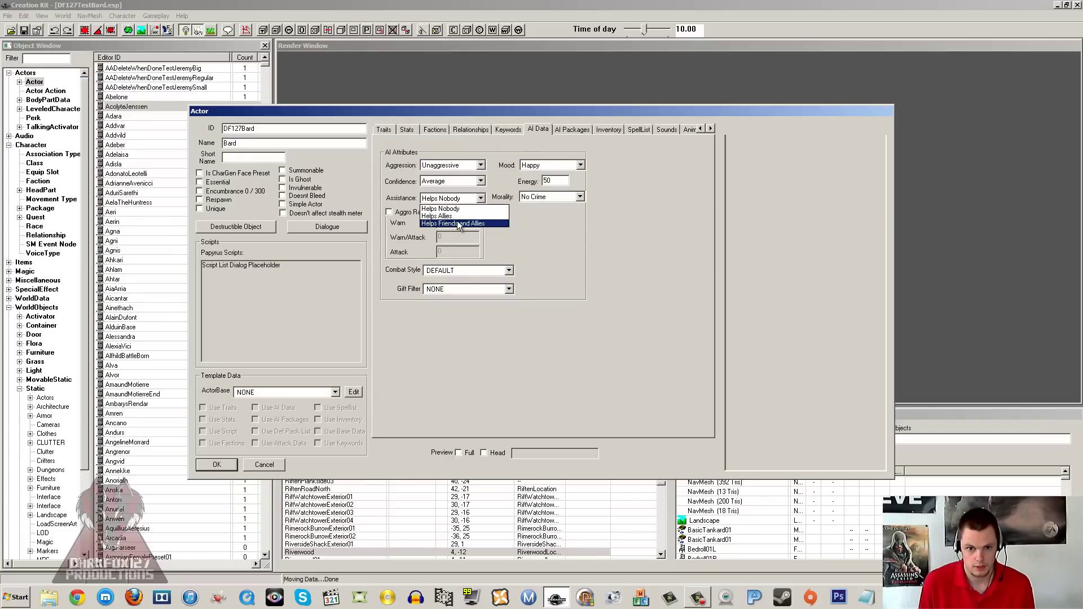
click(458, 223)
click(452, 181)
click(448, 213)
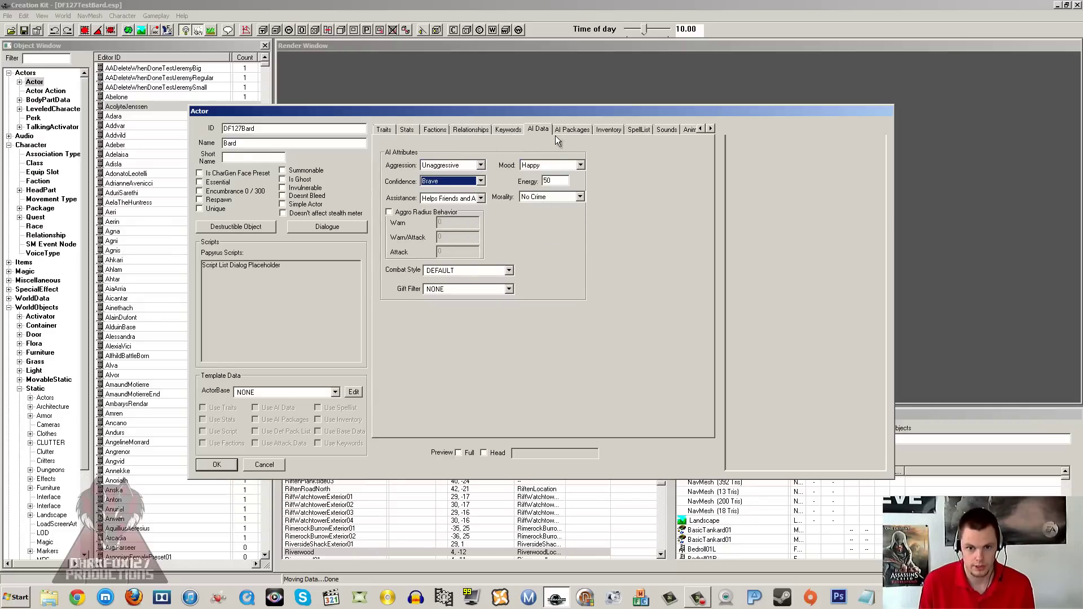
Set the actor's class to Bard and enable automatic stat calculation.
click(406, 130)
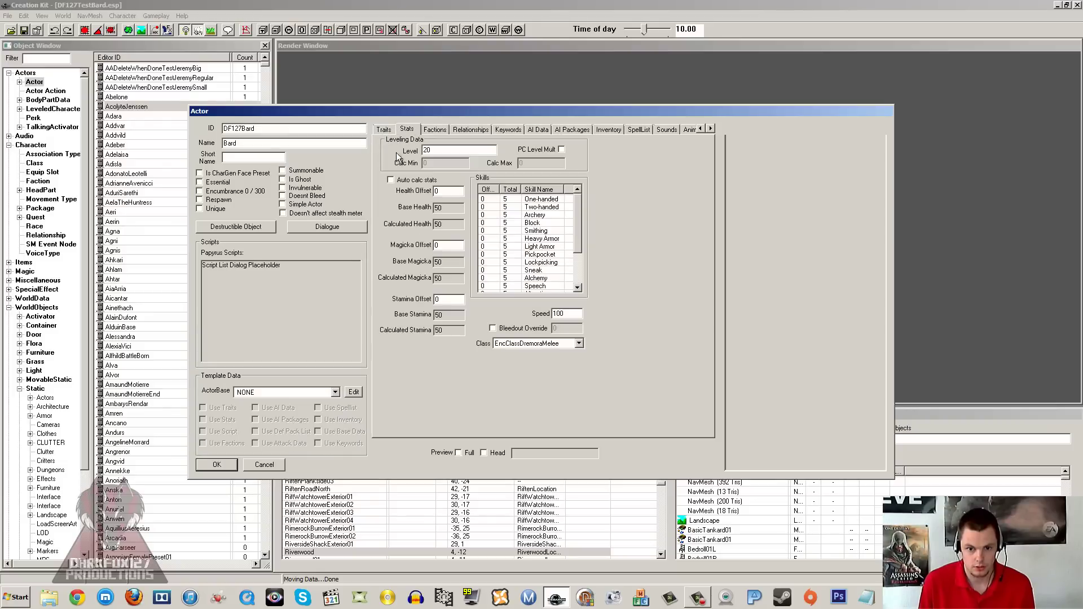
click(551, 345)
click(580, 350)
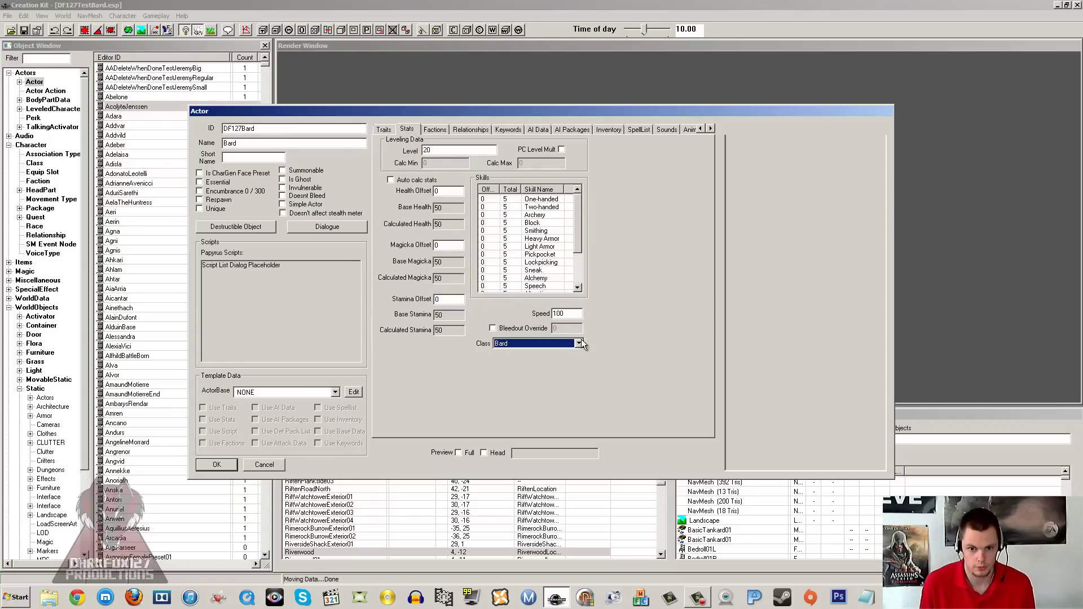
click(411, 182)
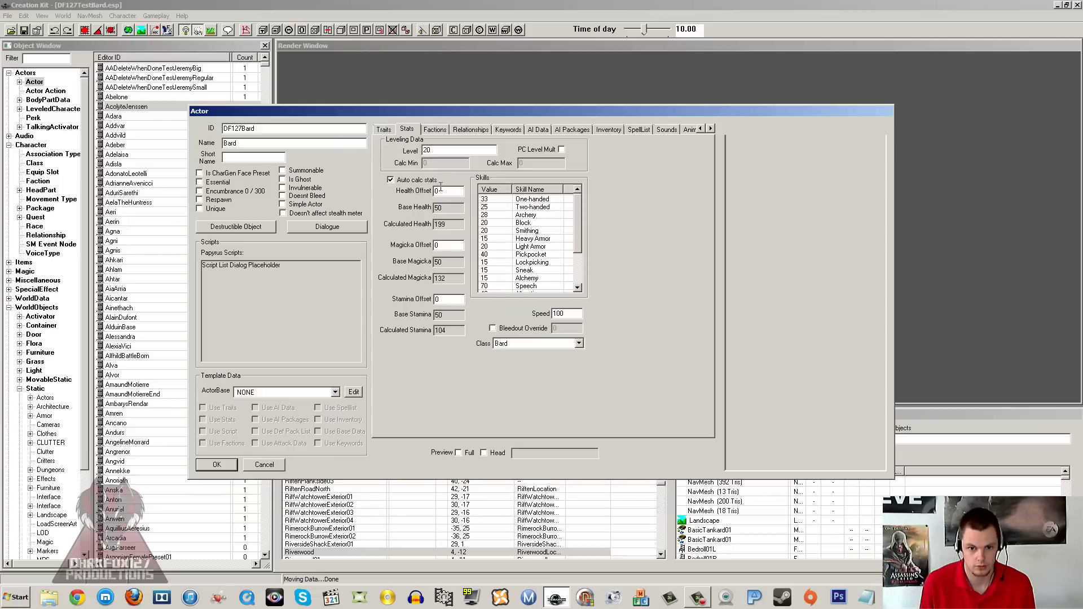
click(534, 215)
Add a default sandbox package to the actor's AI package list, filtering the available packages by "defaultsandbox".
click(567, 130)
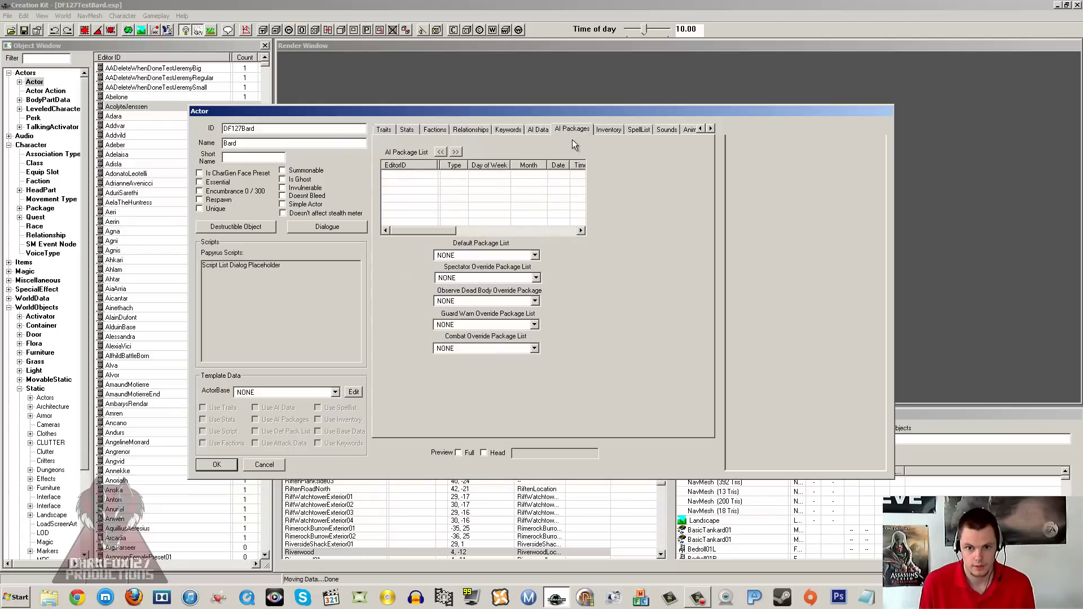
right_click(522, 198)
click(536, 211)
text(deafau)
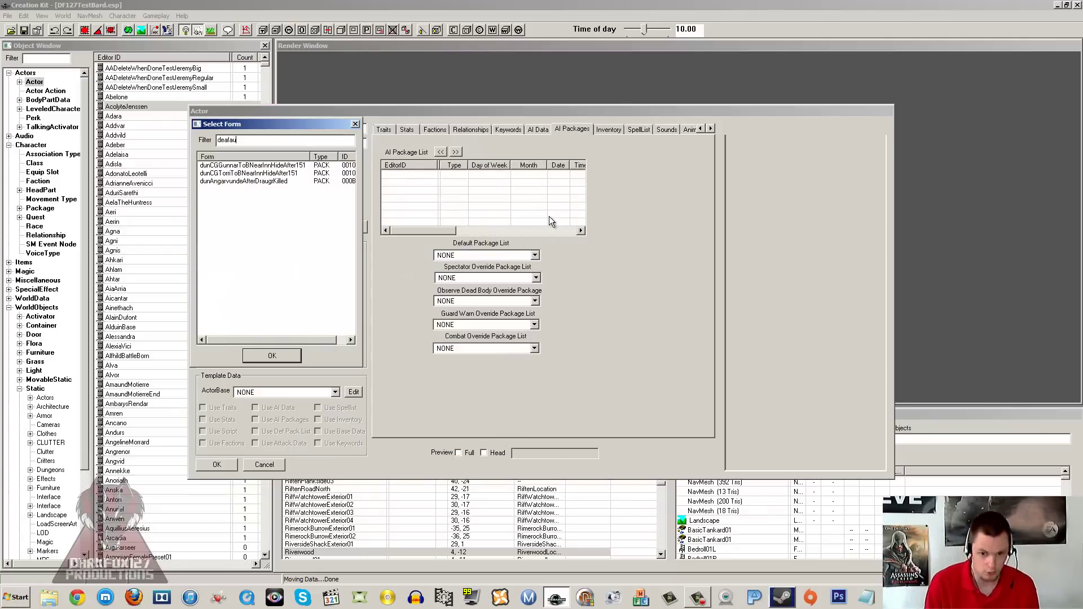
key(BackSpace)
text(faultsandbox)
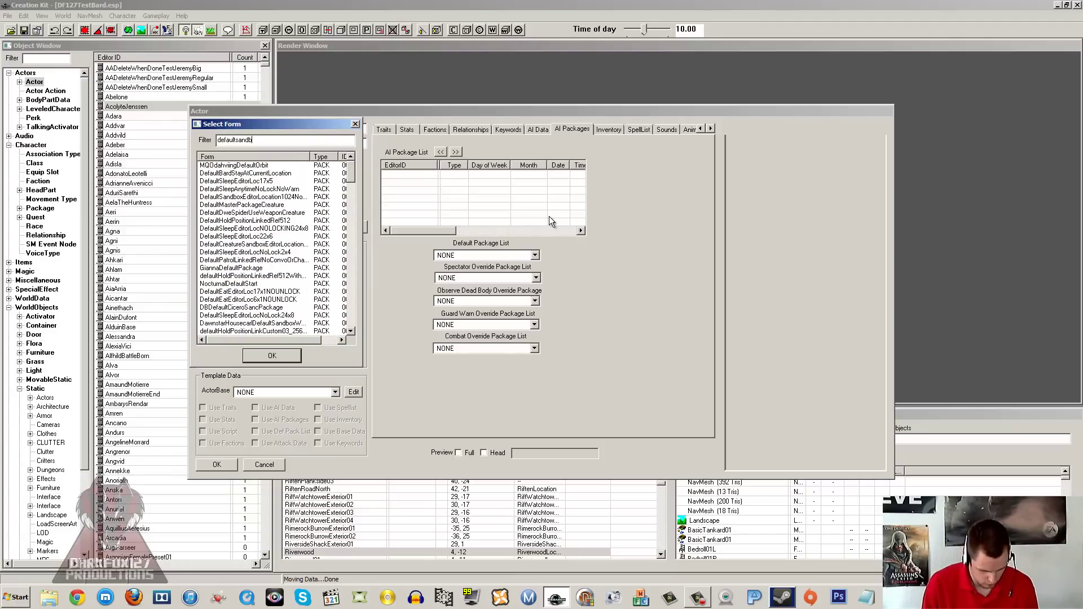
double_click(287, 275)
Set the actor's default outfit to MerchantClothesOutfit01NoHat and the sleep outfit to DefaultSleepOutfit.
click(611, 131)
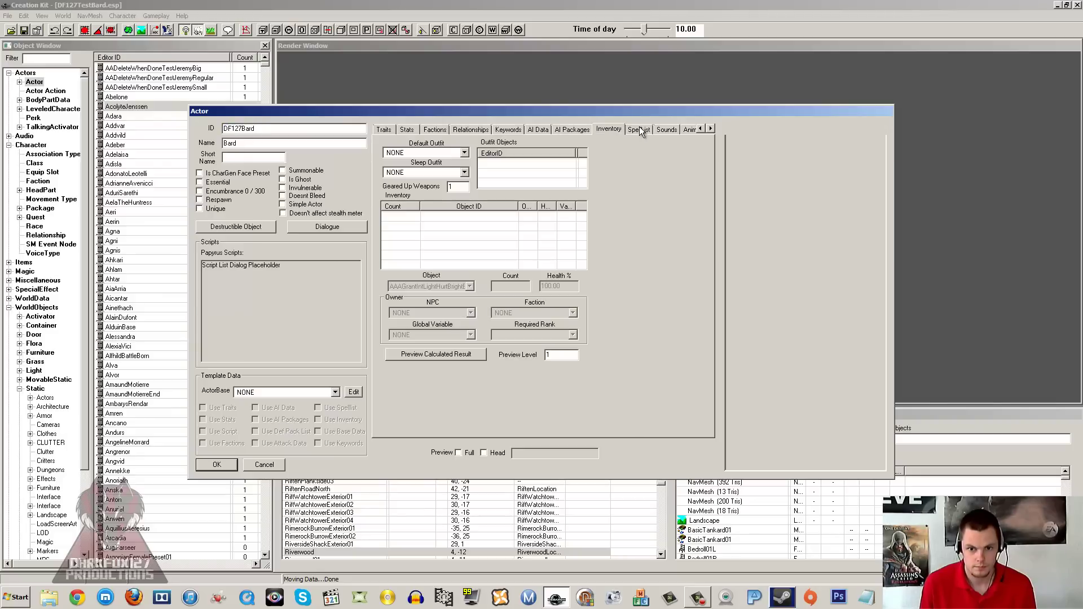
click(419, 153)
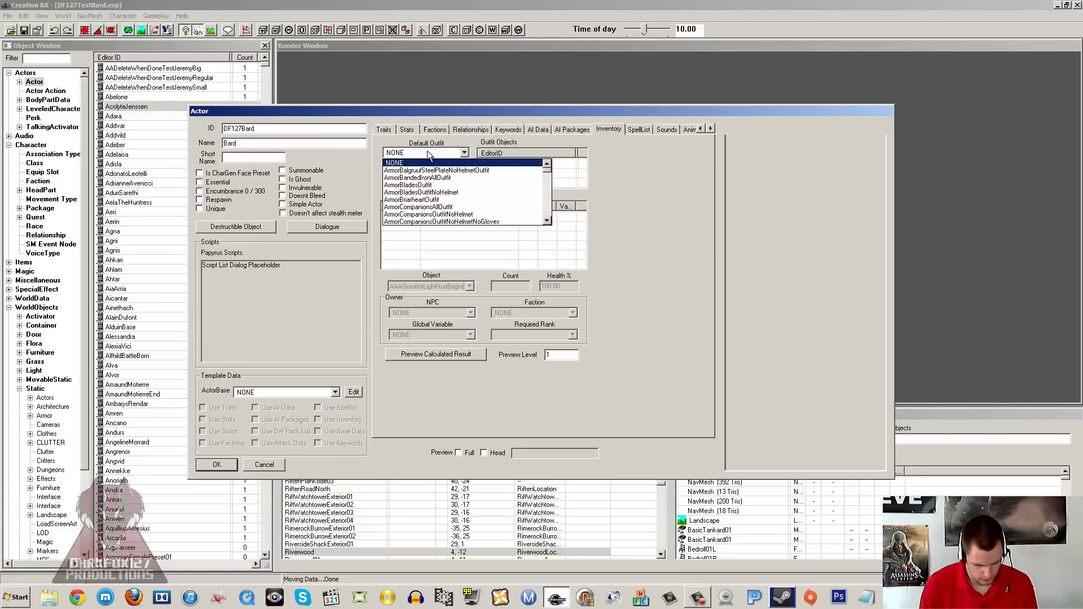
click(435, 162)
click(429, 153)
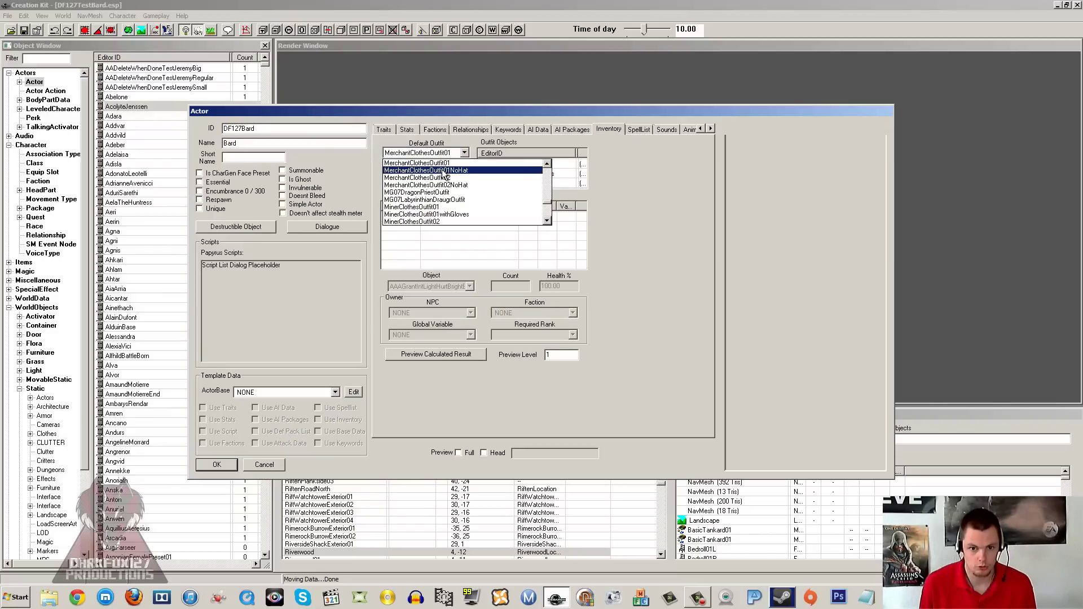
click(443, 171)
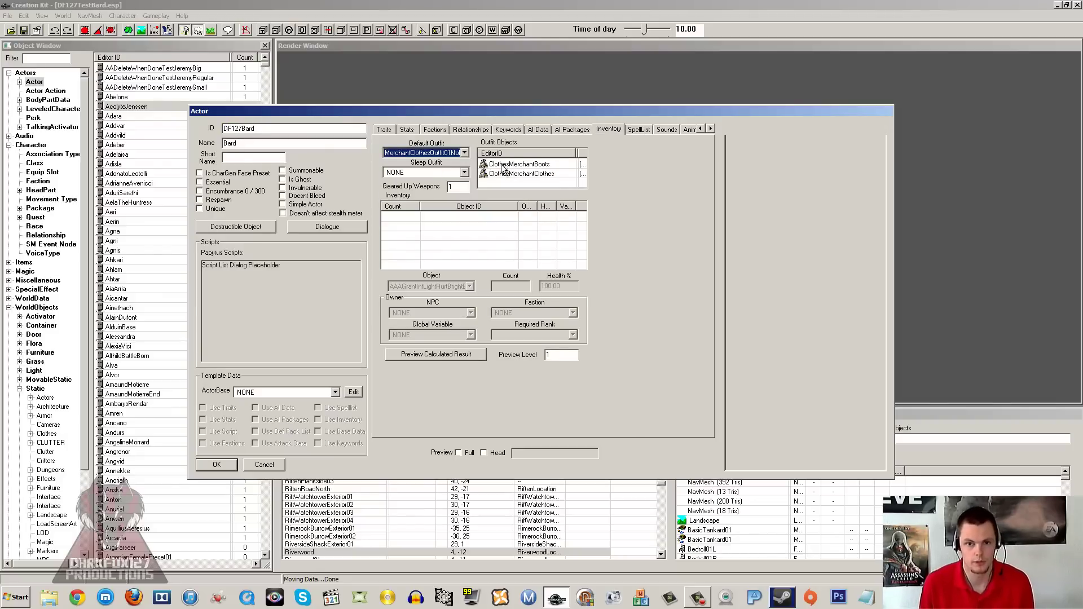
click(445, 172)
key(d)
click(460, 226)
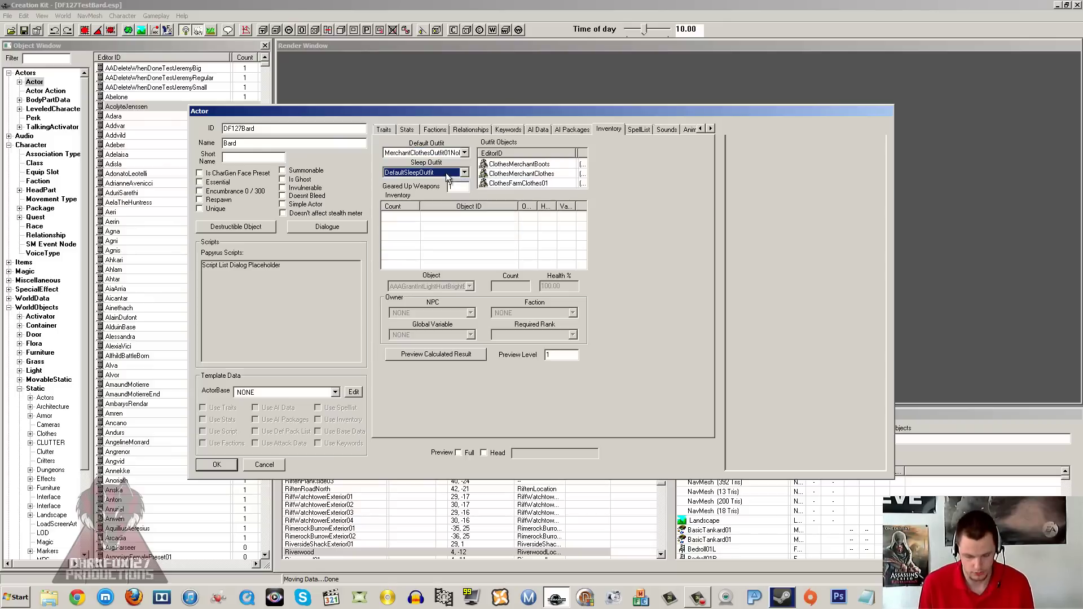
Preview the actor's head alongside the character generation morph settings and turn it to inspect the face.
click(638, 129)
click(712, 129)
click(711, 128)
click(711, 128)
click(712, 128)
click(712, 129)
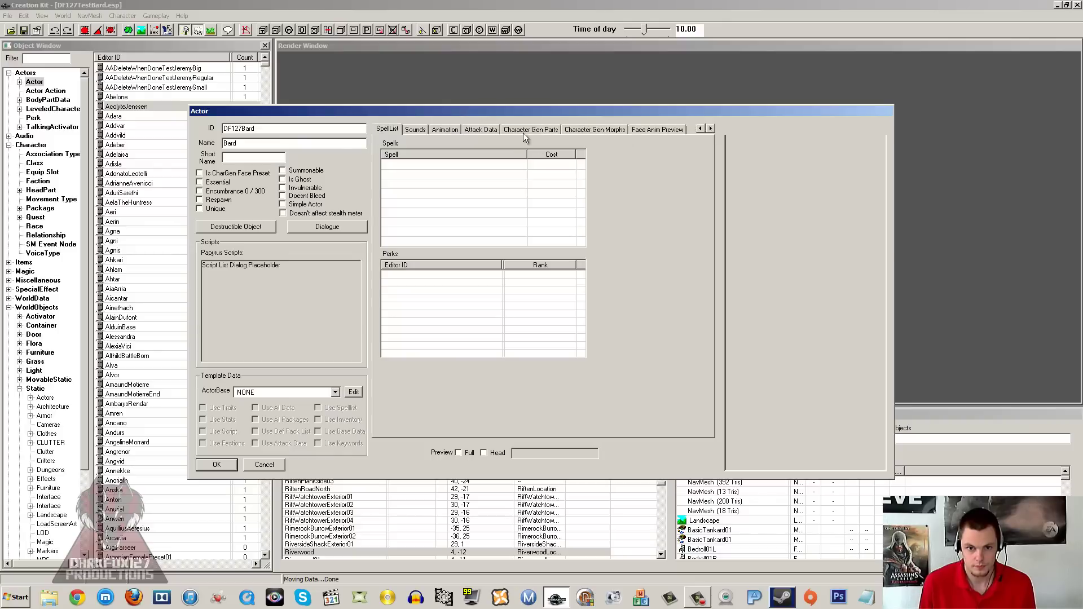
click(595, 129)
click(483, 453)
drag(827, 283, 753, 277)
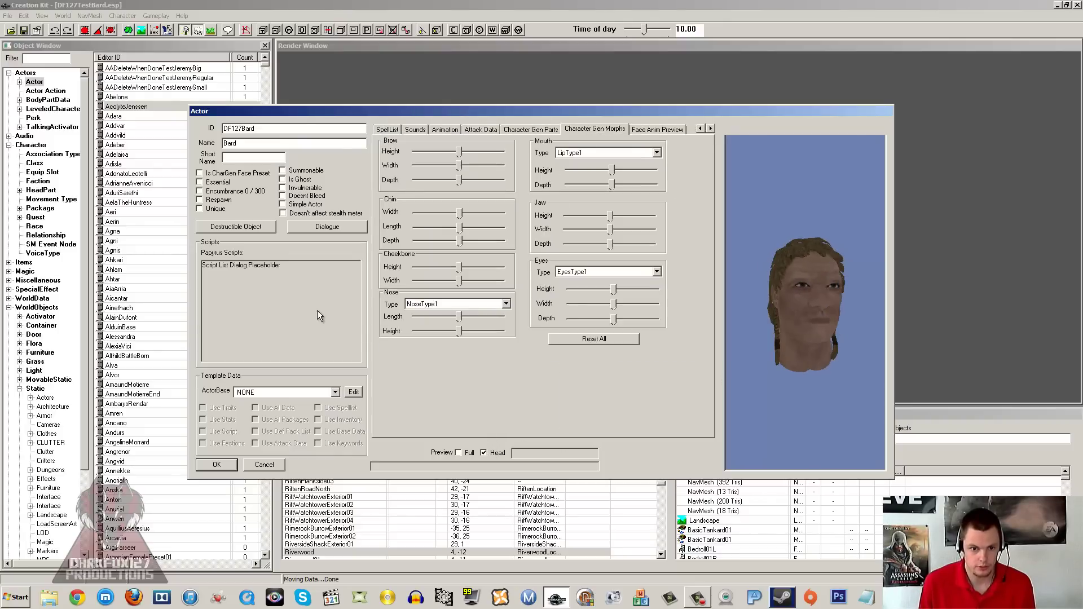
Flag the bard actor as Essential and Unique, and save the actor.
click(217, 183)
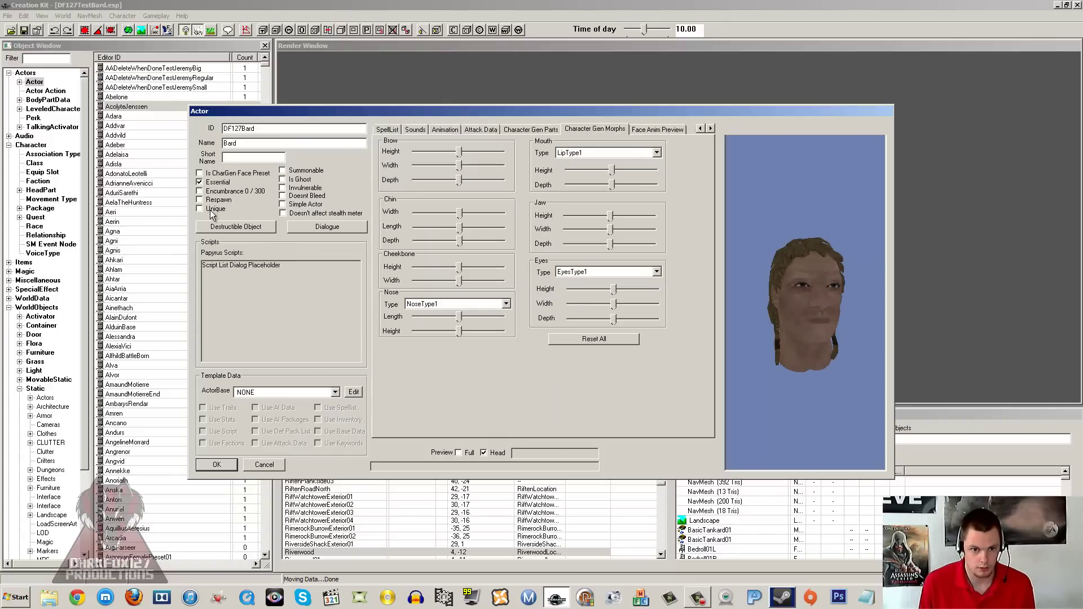
click(212, 209)
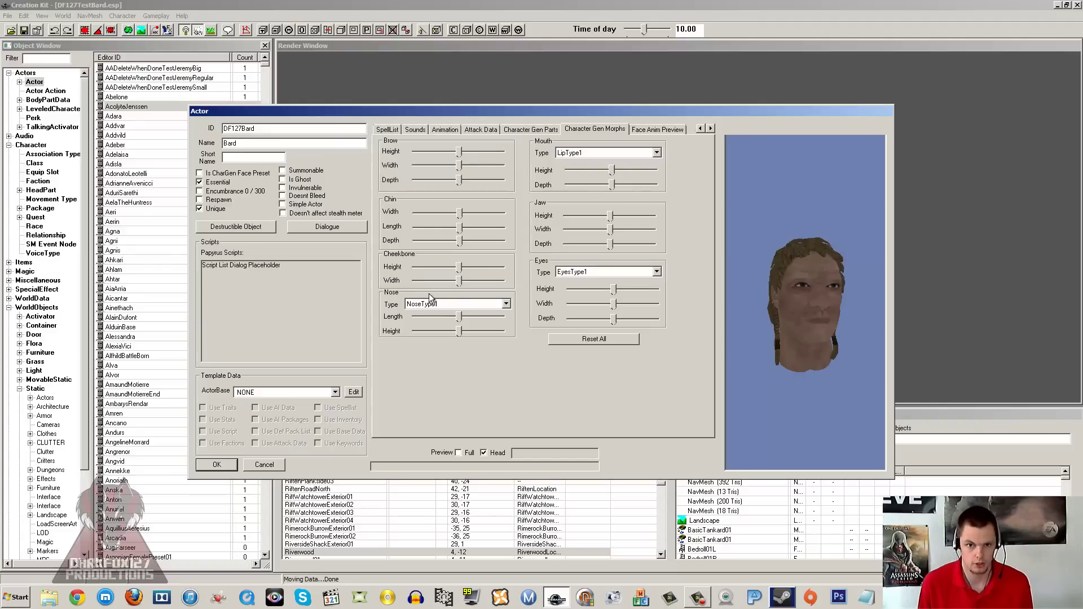
click(216, 467)
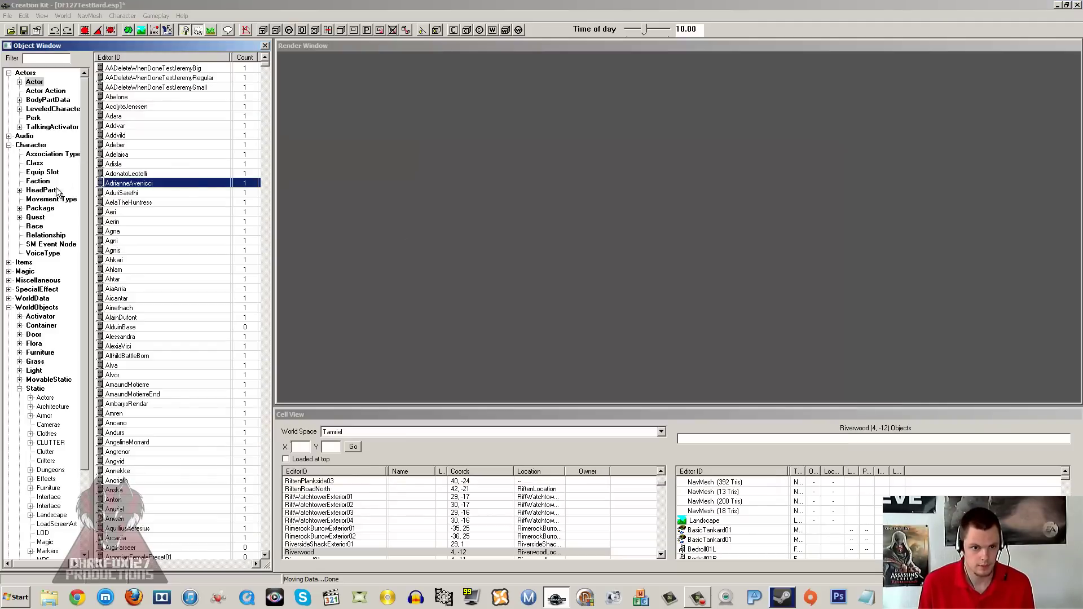
Filter the quests by "bard", open the BardSongs quest's player dialogue, and widen the branch name column.
click(36, 218)
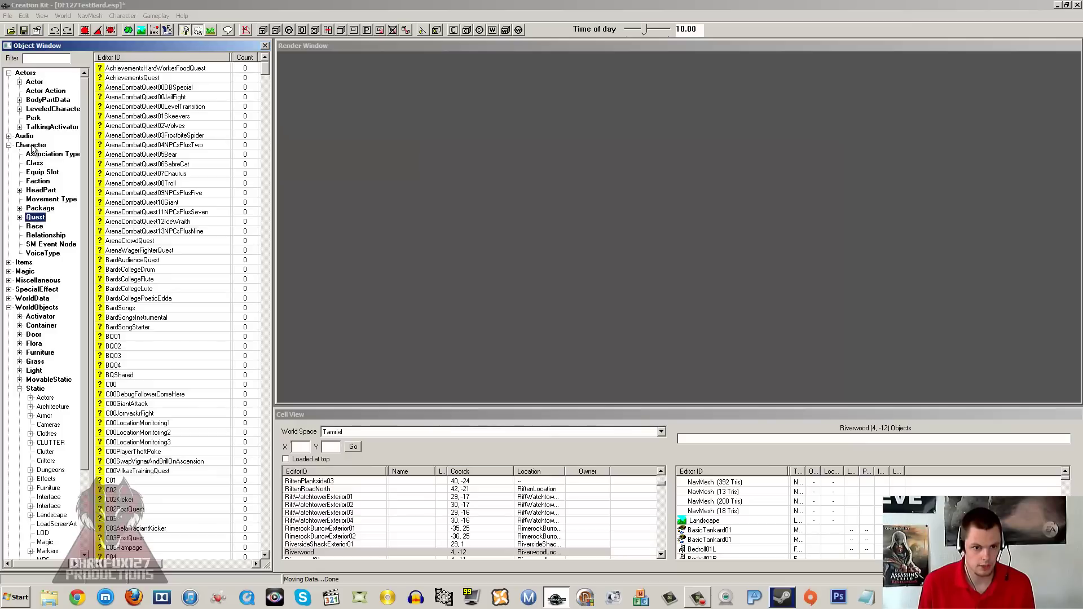
click(42, 58)
text(bard)
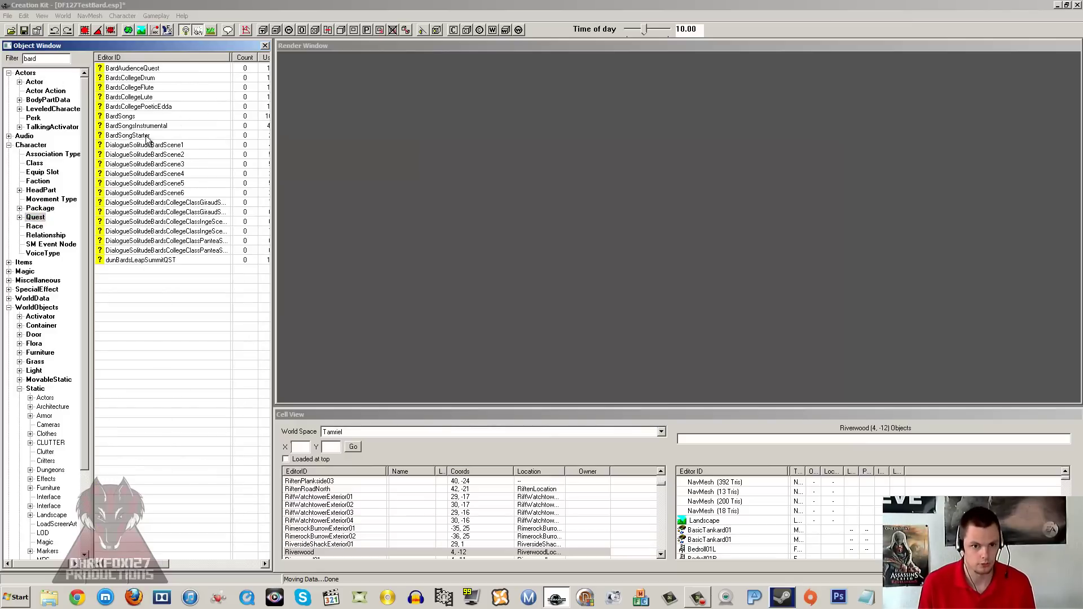
click(121, 116)
click(317, 177)
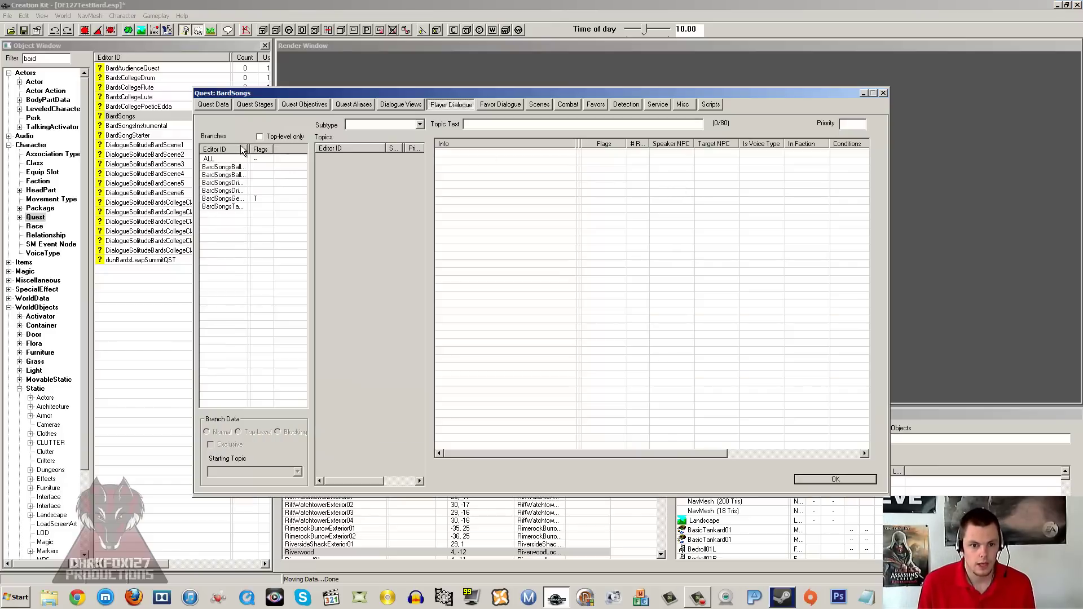
drag(249, 149, 297, 149)
Examine the topics and responses of the Ballad01 and Ballad02 request branches.
click(260, 167)
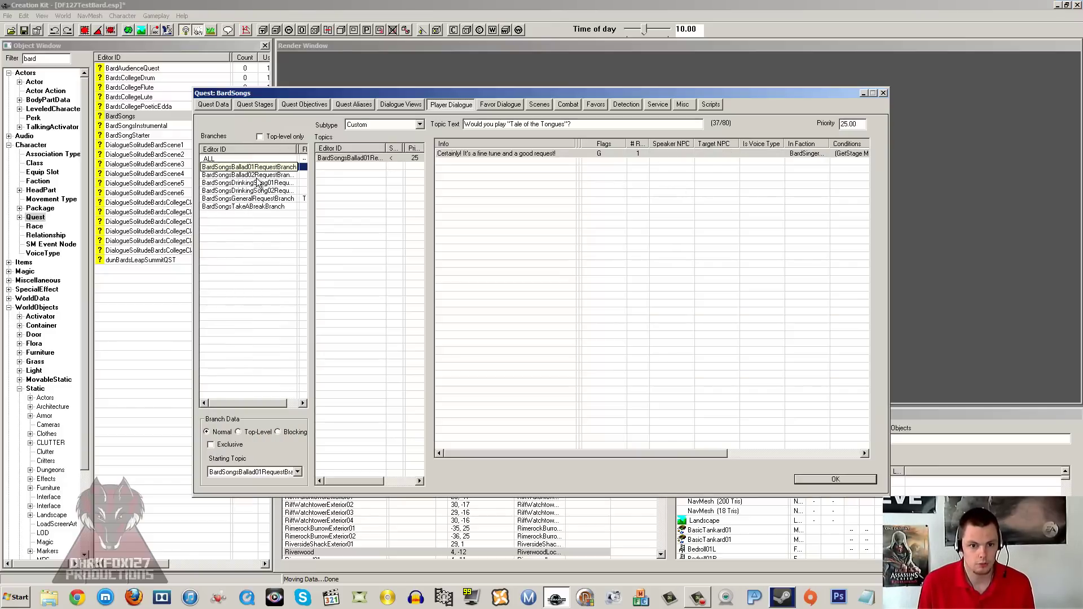
click(261, 175)
click(346, 160)
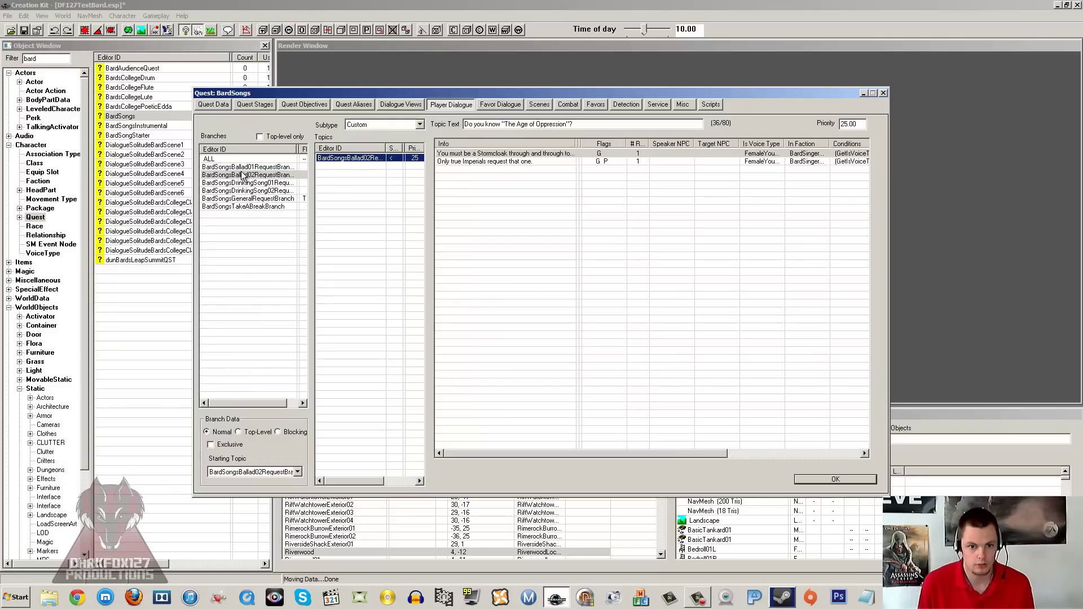
click(699, 162)
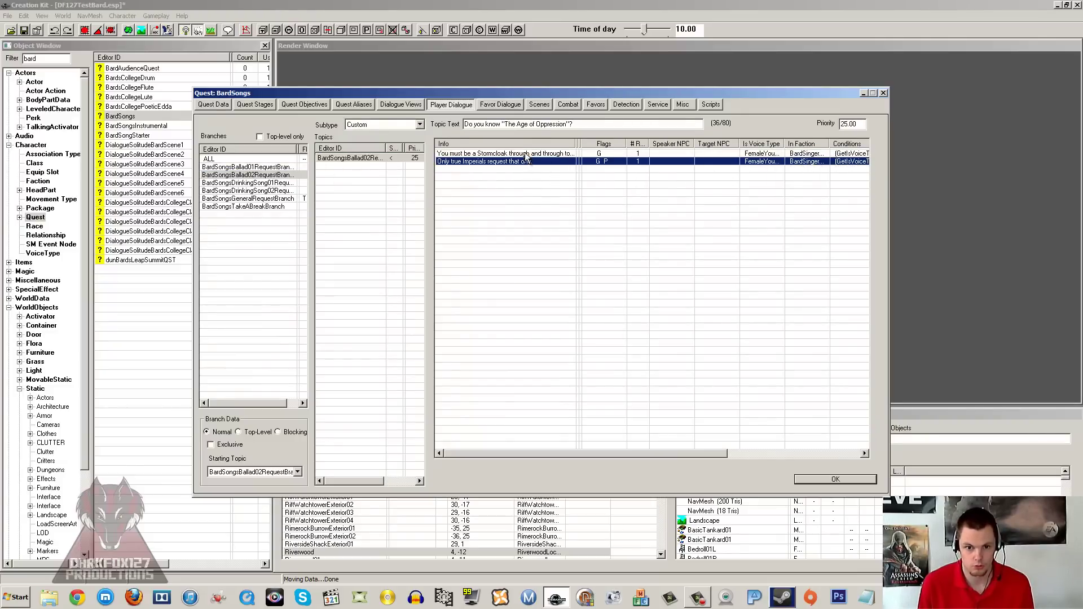
Inspect the faction condition and topic text of the Ballad01 "Tale of the Tongues" response, leaving it unedited.
click(254, 167)
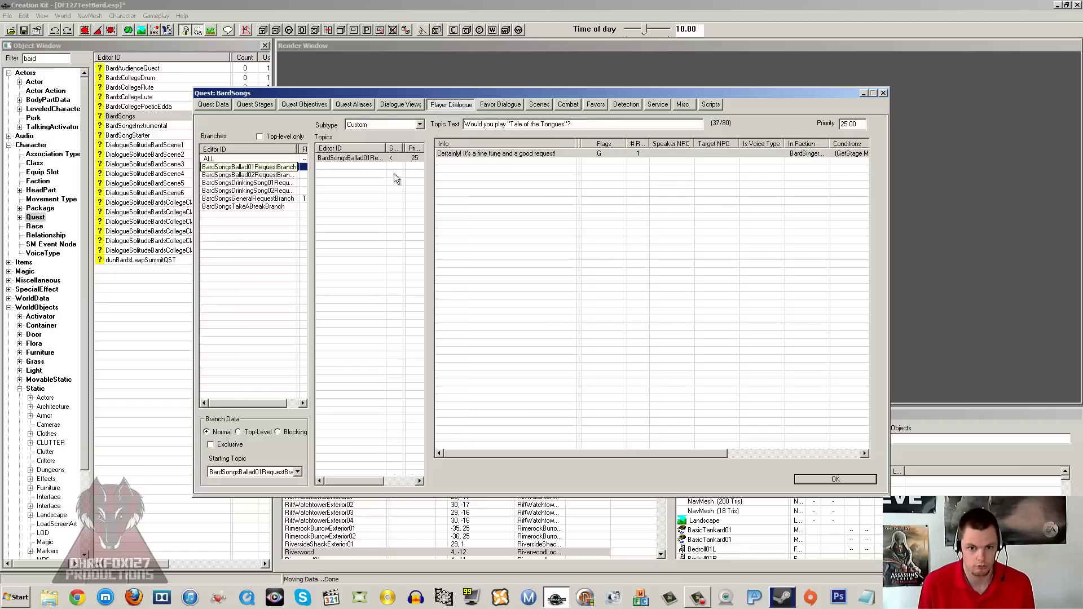
click(476, 172)
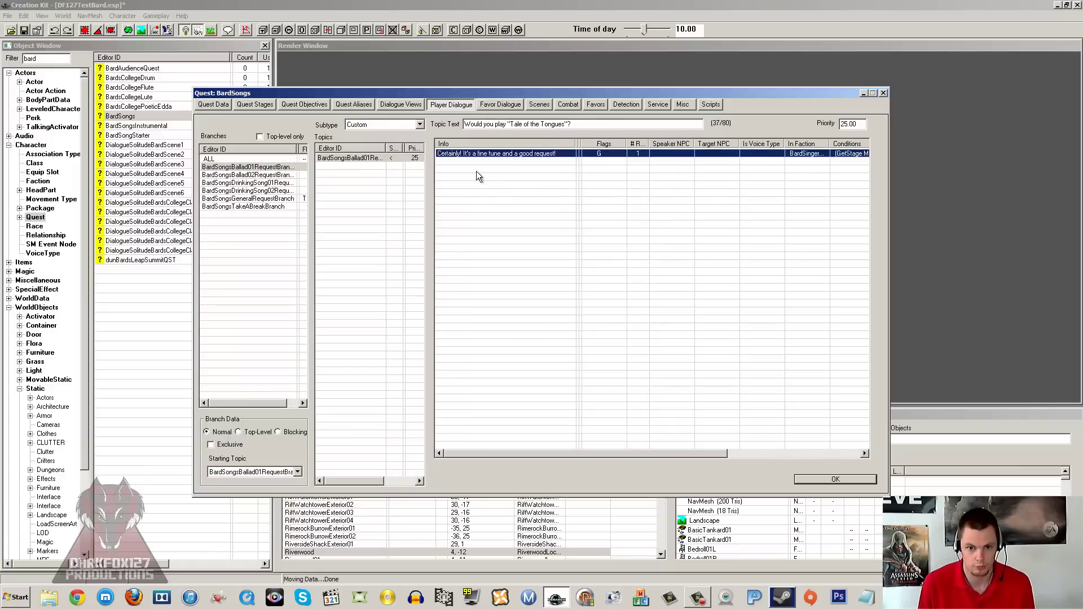
double_click(804, 154)
click(499, 250)
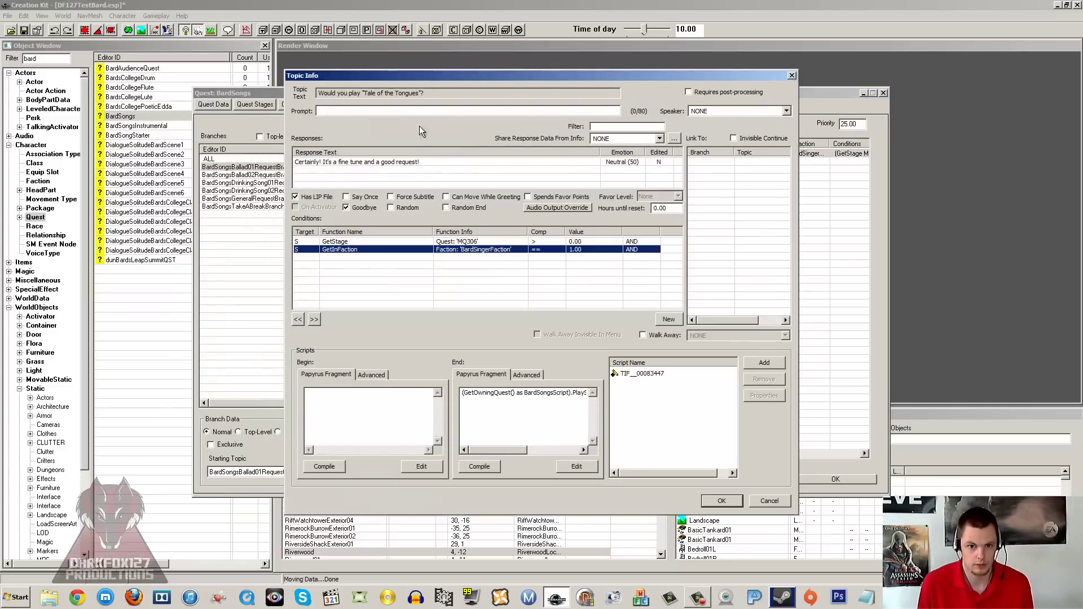
click(428, 94)
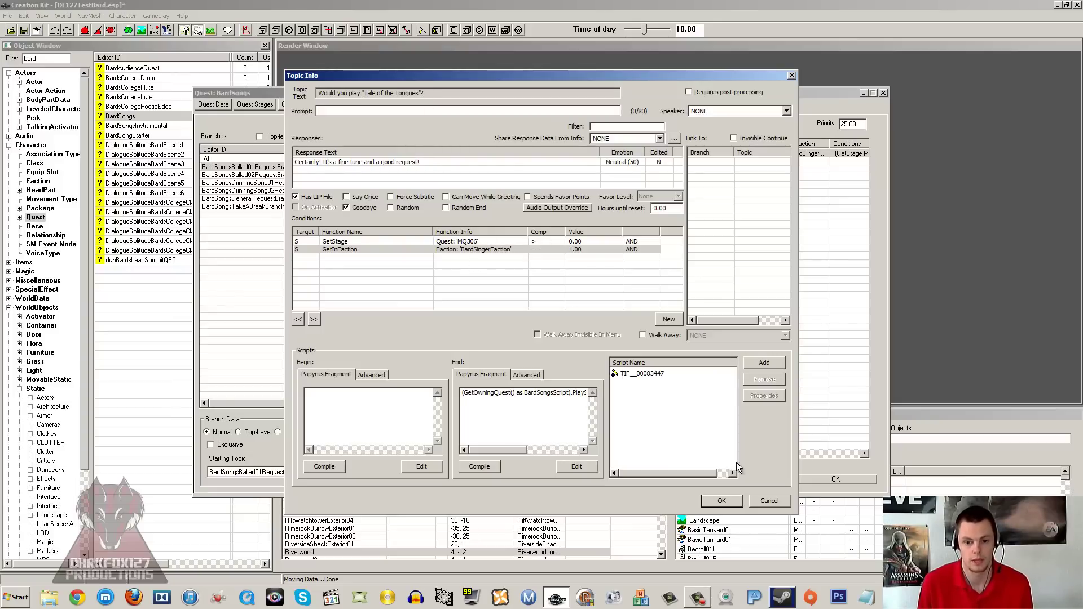
click(763, 502)
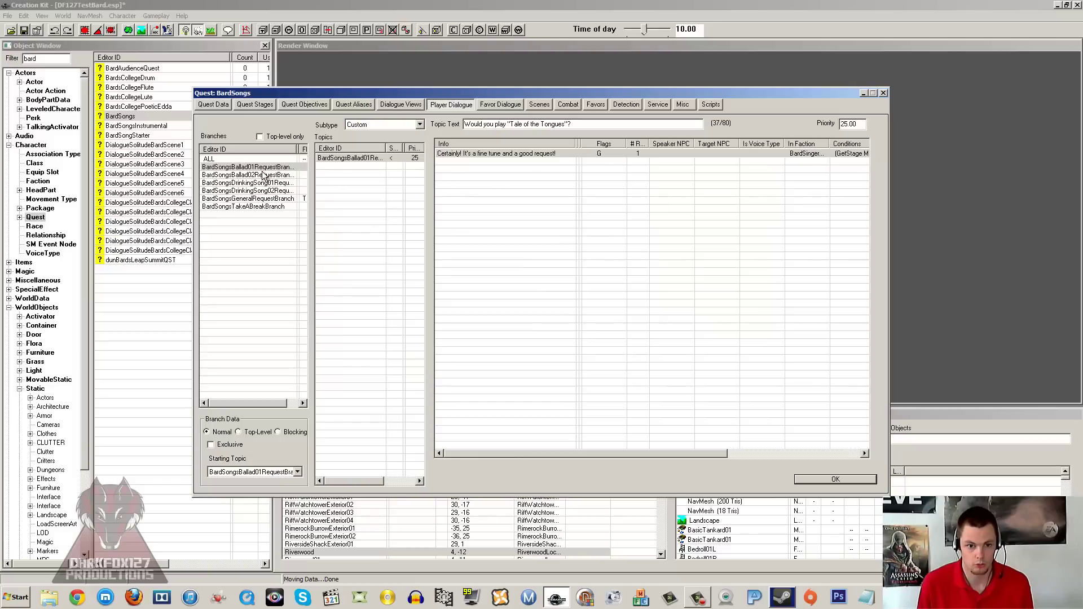
Inspect the voice type, quest variable and faction conditions of the Stormcloak response in the Ballad02 request branch.
click(293, 175)
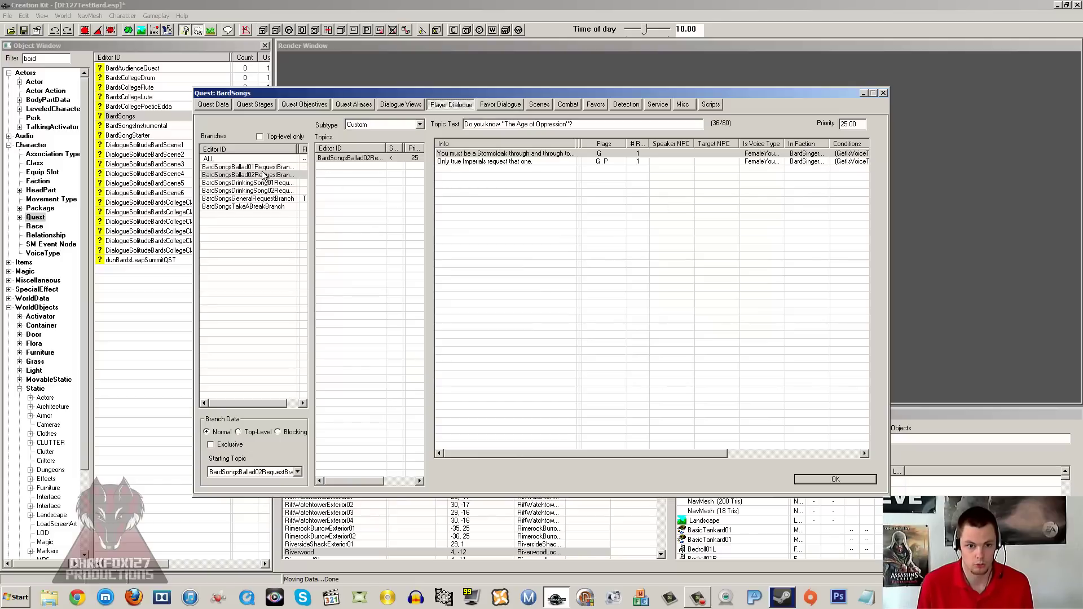
click(758, 154)
double_click(760, 155)
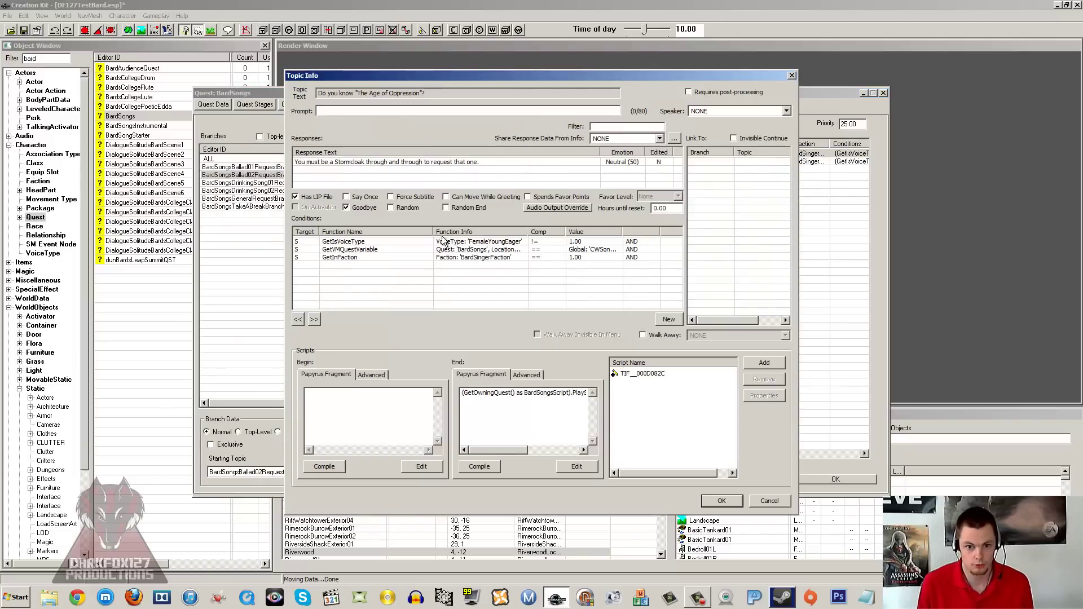
click(476, 258)
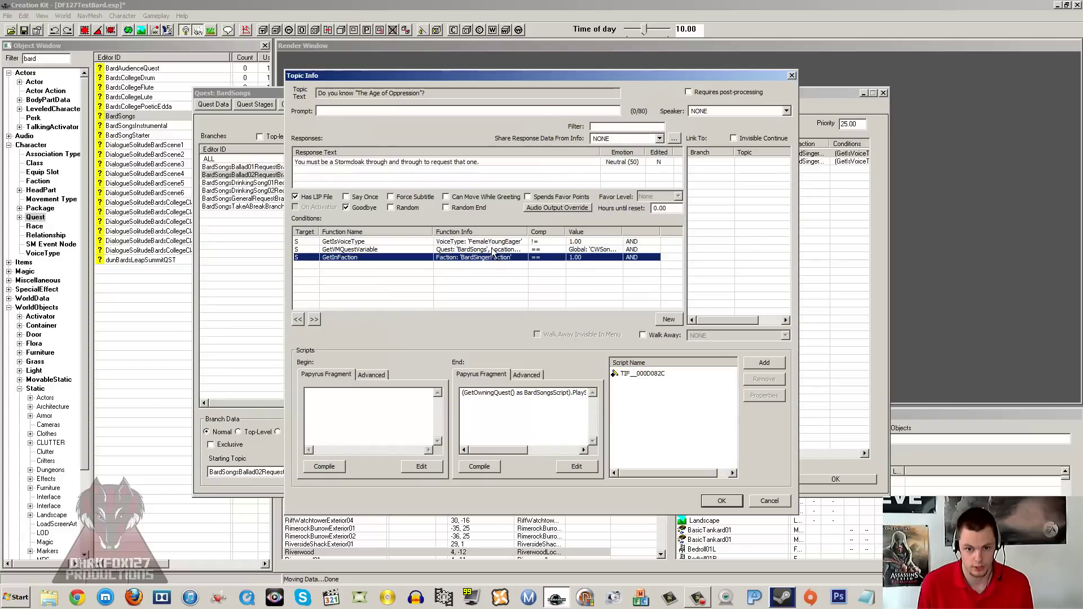
click(495, 250)
click(493, 243)
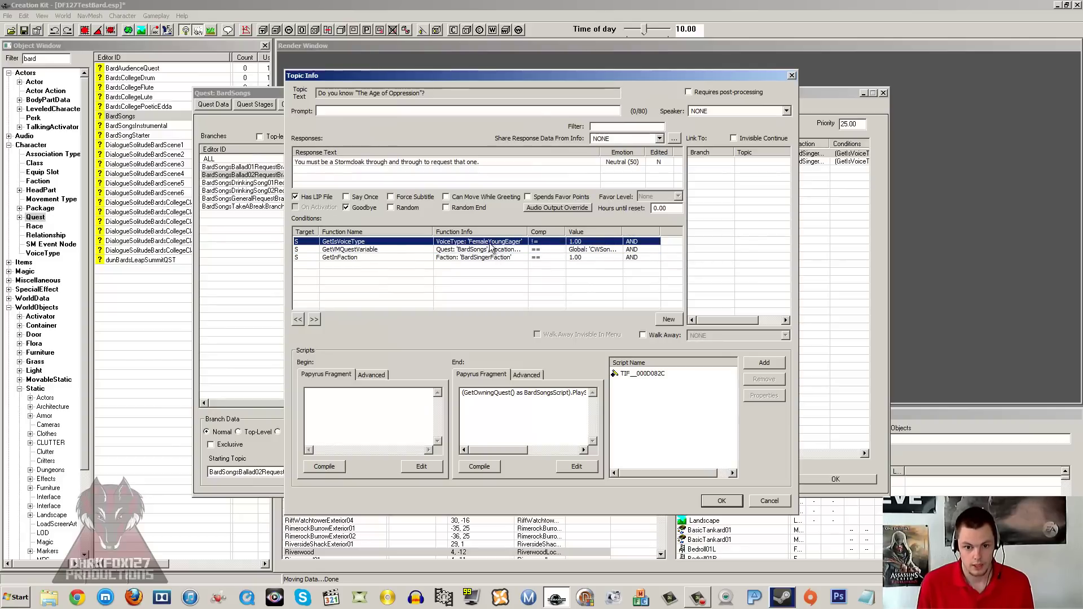
click(468, 251)
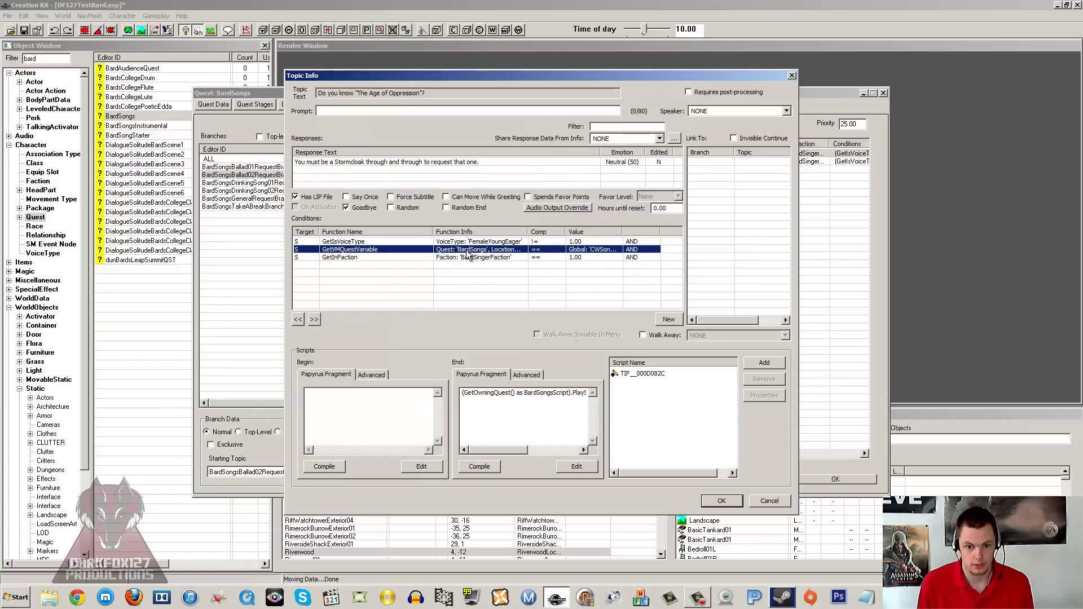
click(768, 501)
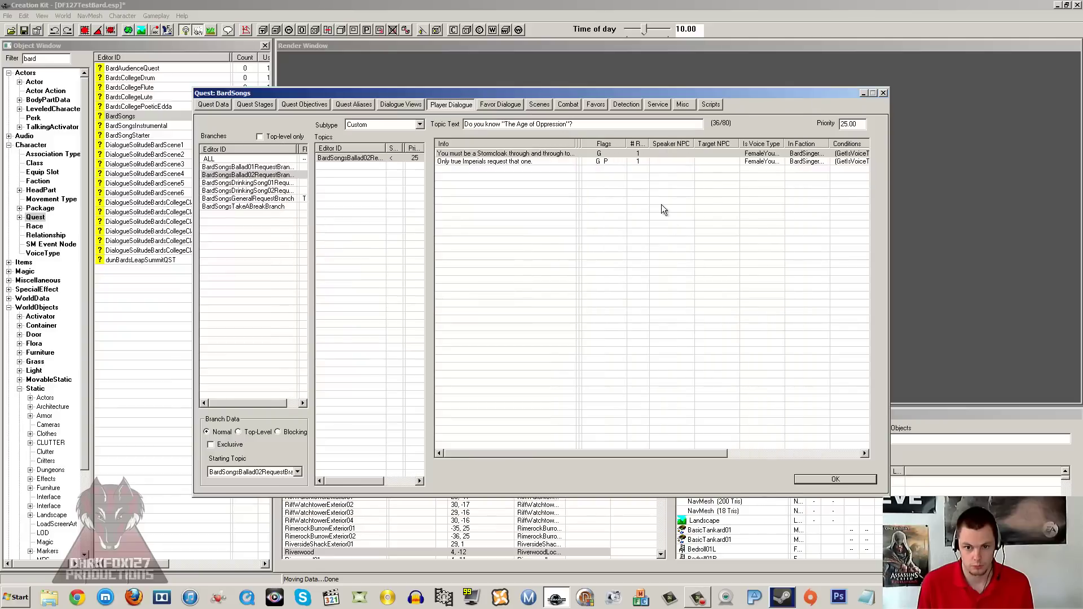
Check the prompt and conditions of the Imperials response in the Ballad02 request branch, without editing it.
double_click(637, 161)
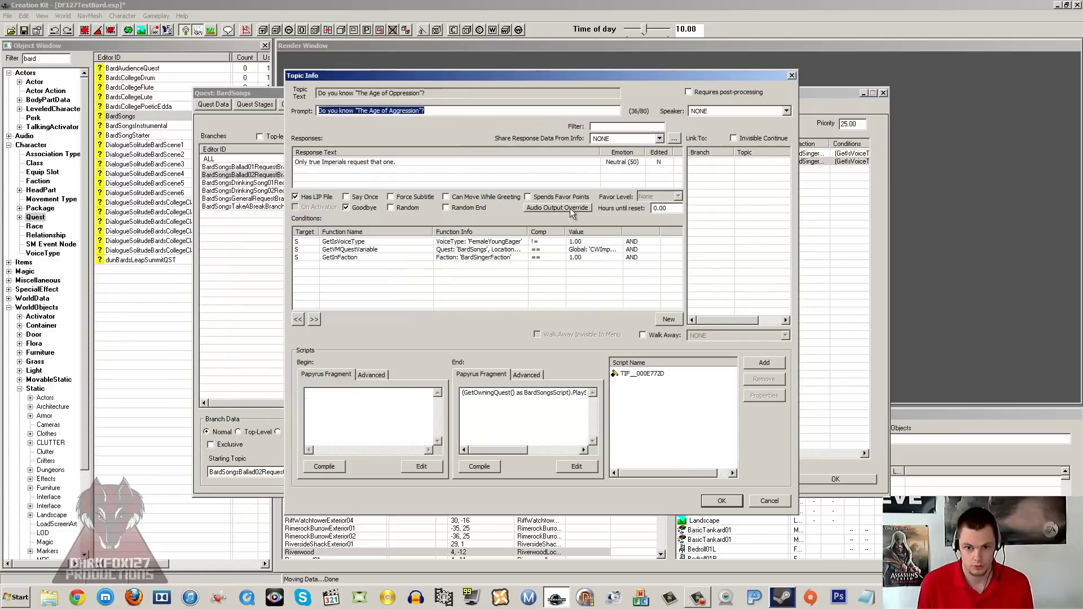
click(441, 110)
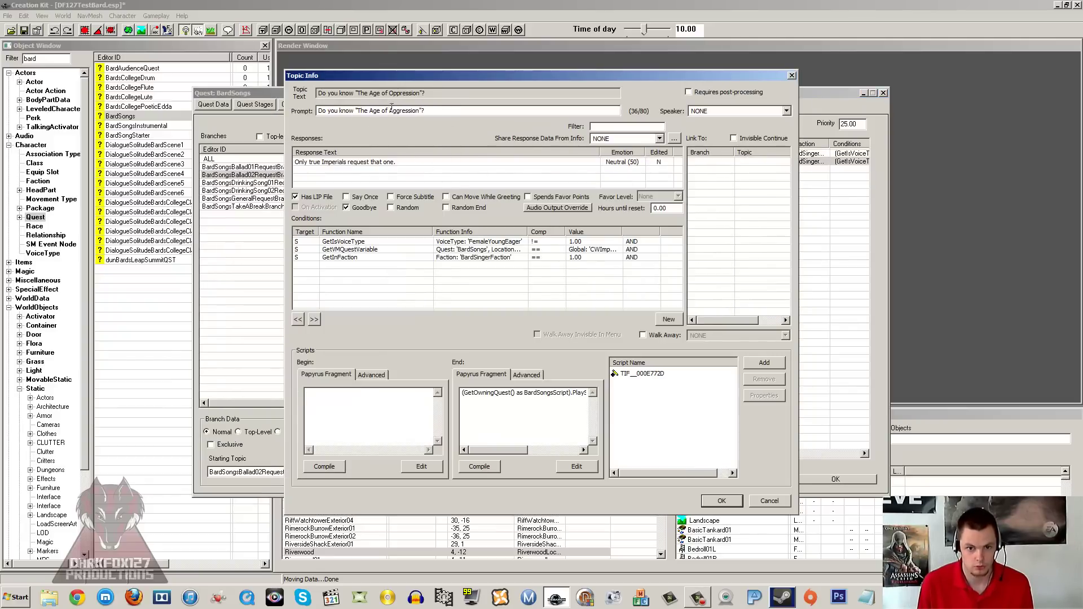
click(770, 502)
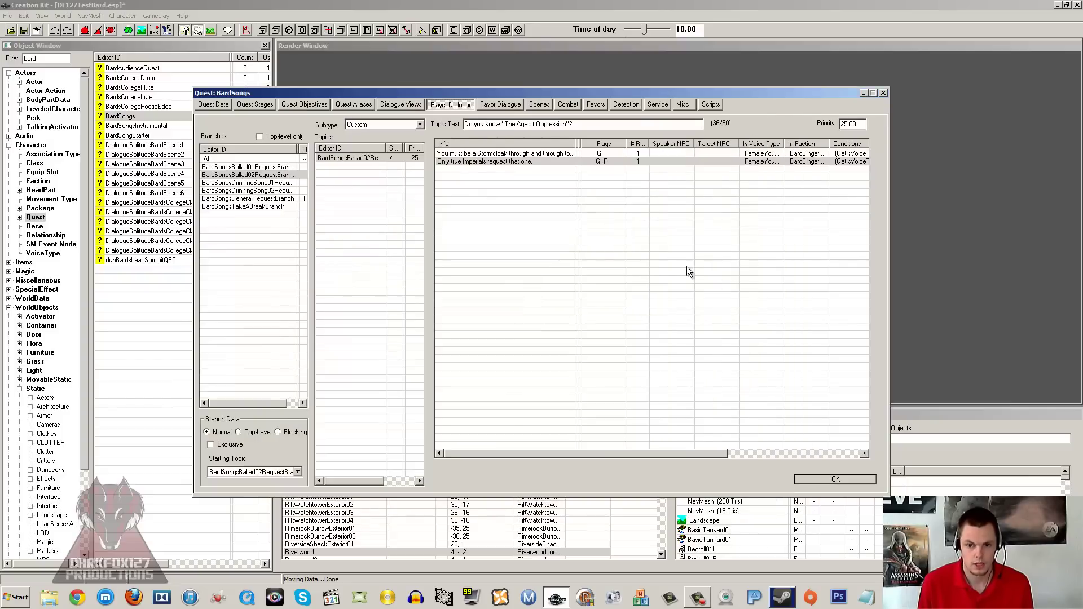
Examine the voice types required by the responses in the DrinkingSong01 request branch.
click(284, 185)
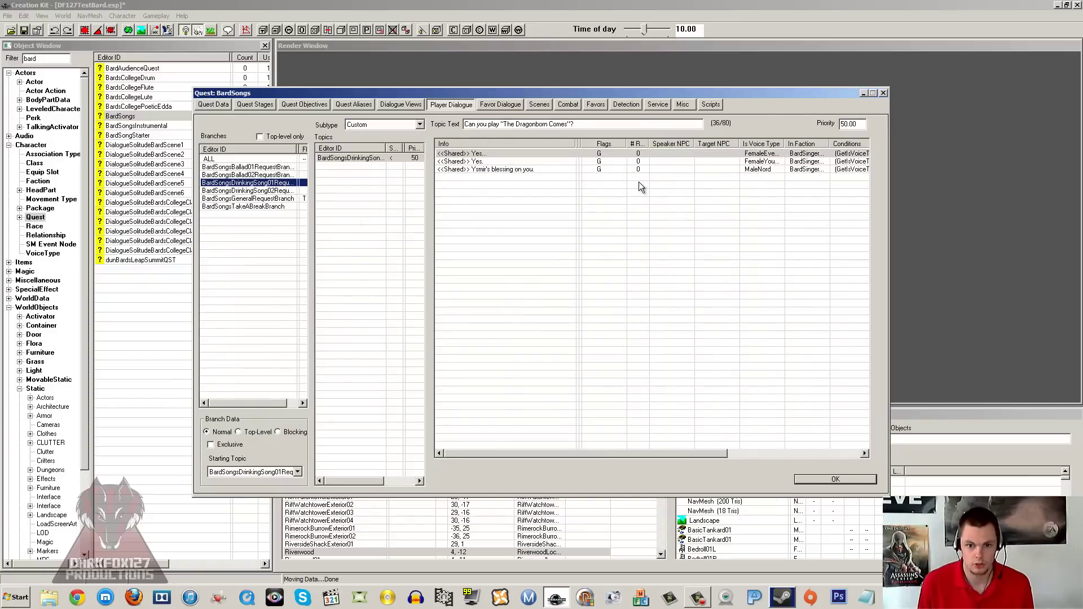
click(759, 161)
click(759, 154)
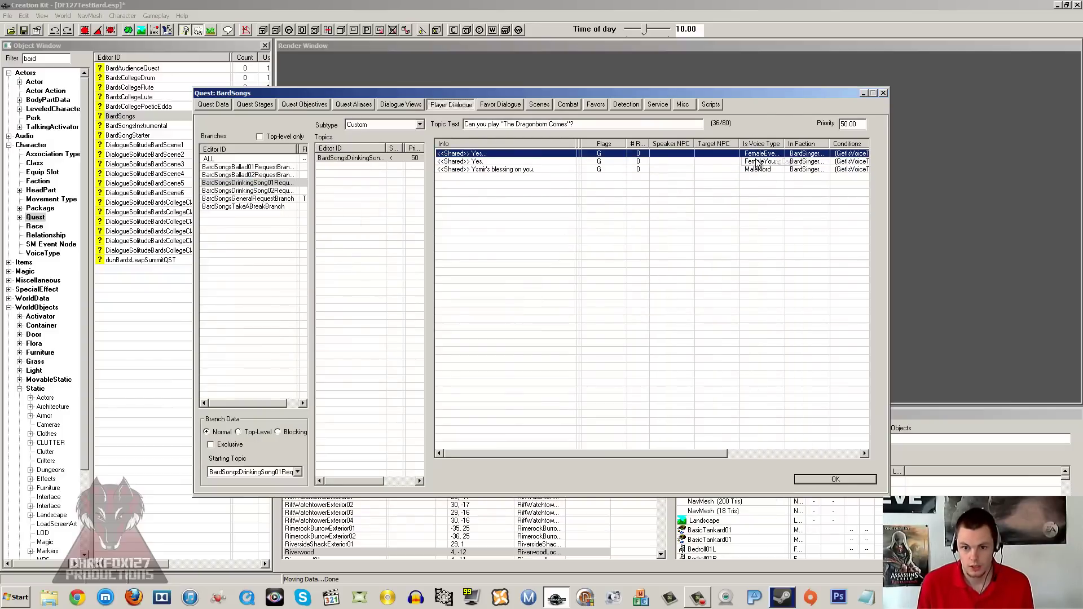
Inspect the voice type and faction conditions of the first "Yes..." response to the "The Dragonborn Comes" request, leaving it unedited.
double_click(758, 154)
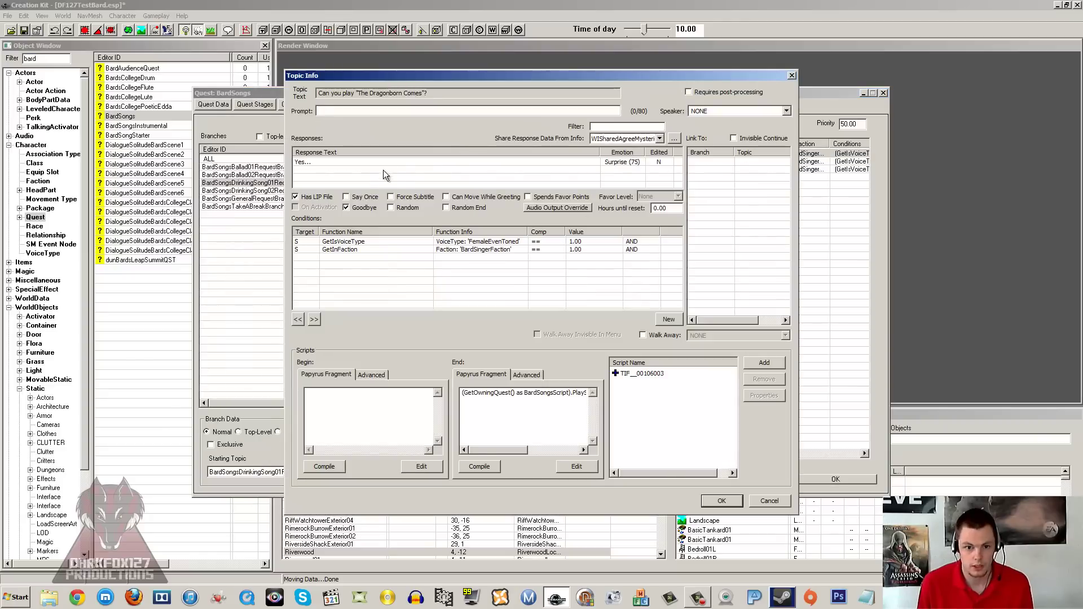
click(506, 244)
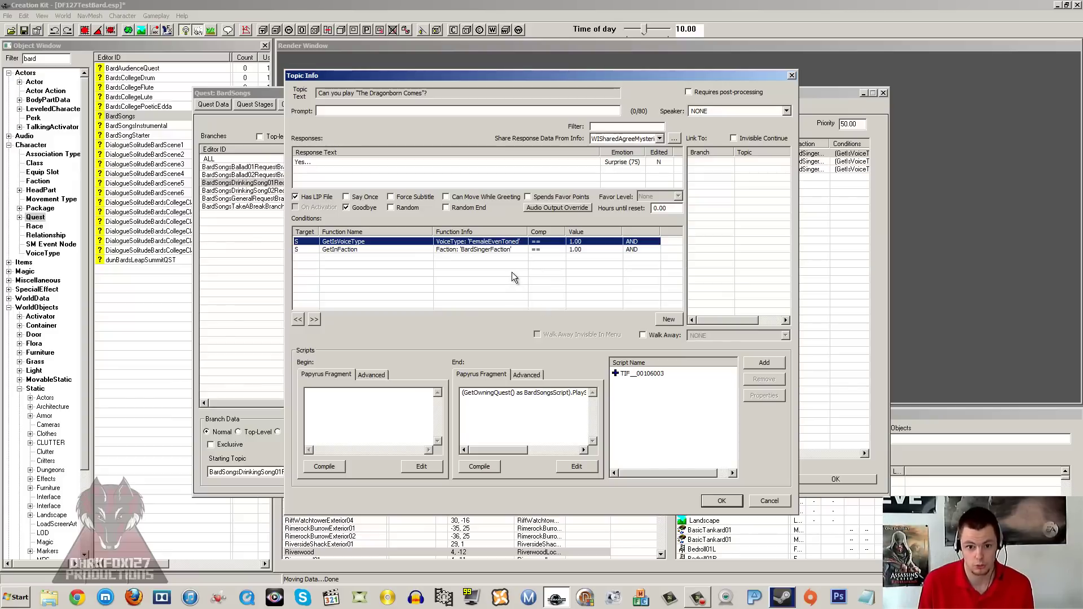
click(495, 257)
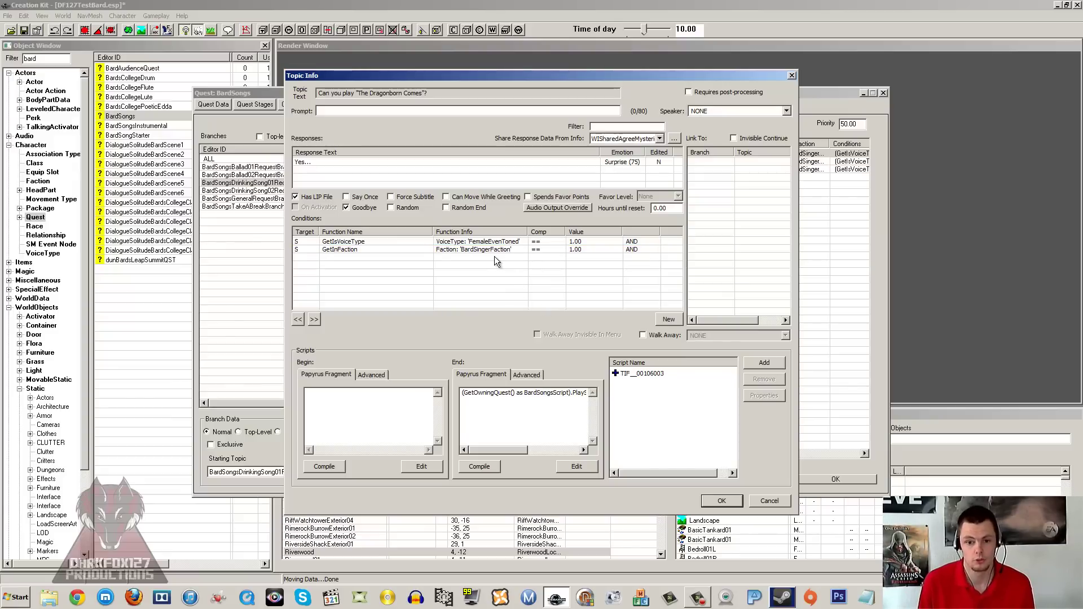
click(496, 251)
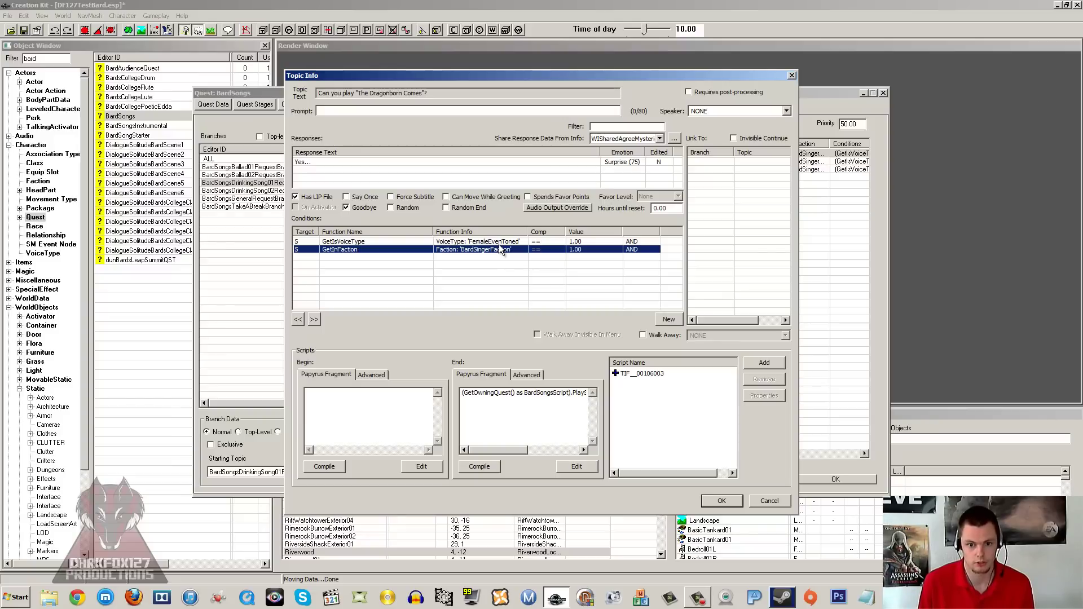
click(499, 244)
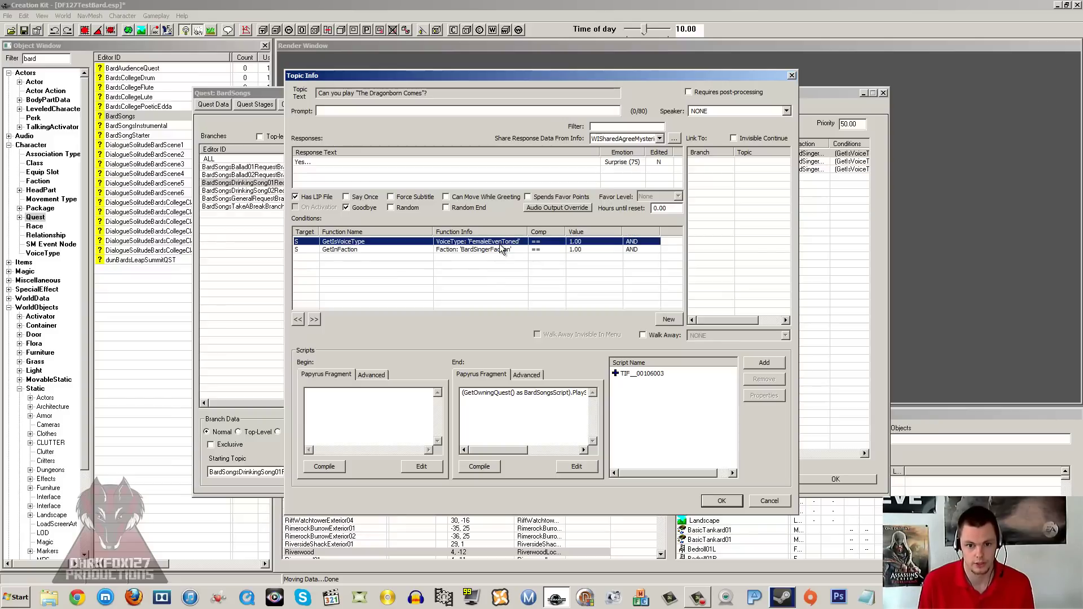
click(762, 502)
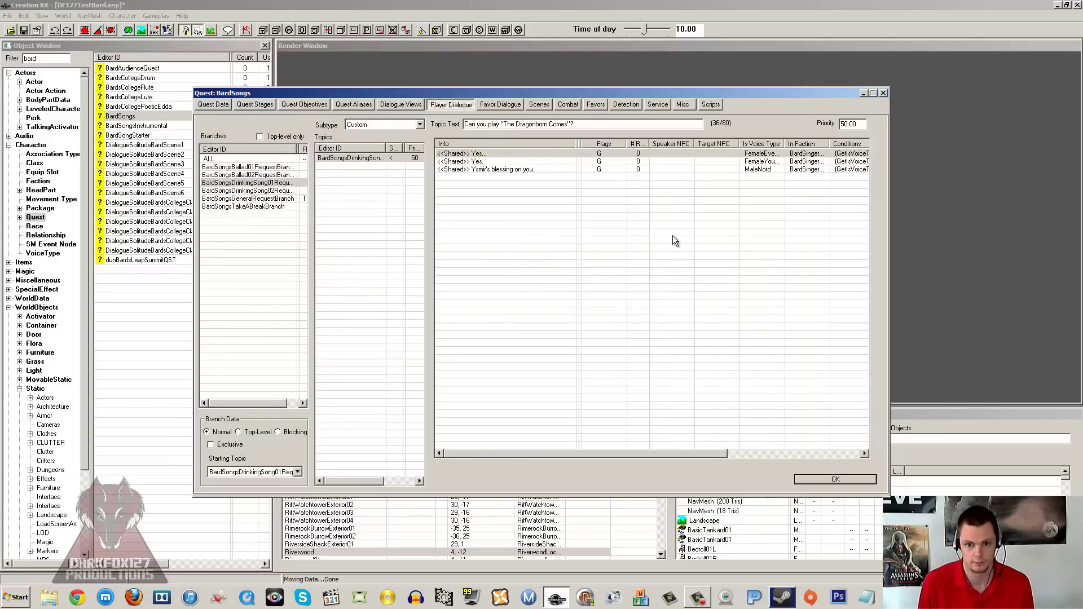
Check the voice type and faction conditions of the "Ysmir's blessing on you" response in the DrinkingSong01 request branch.
click(718, 164)
click(716, 168)
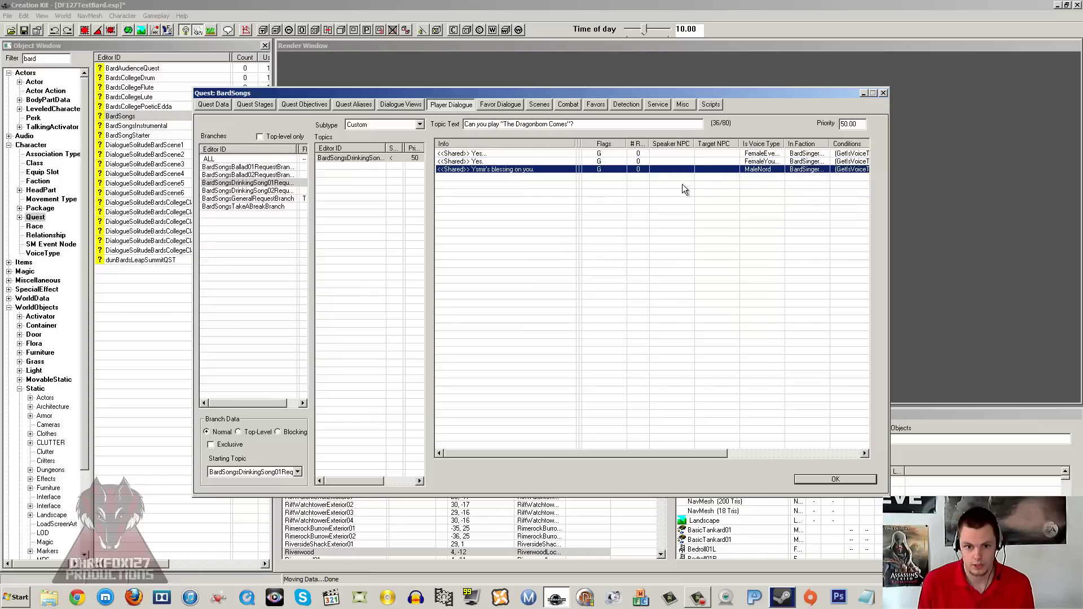
double_click(511, 170)
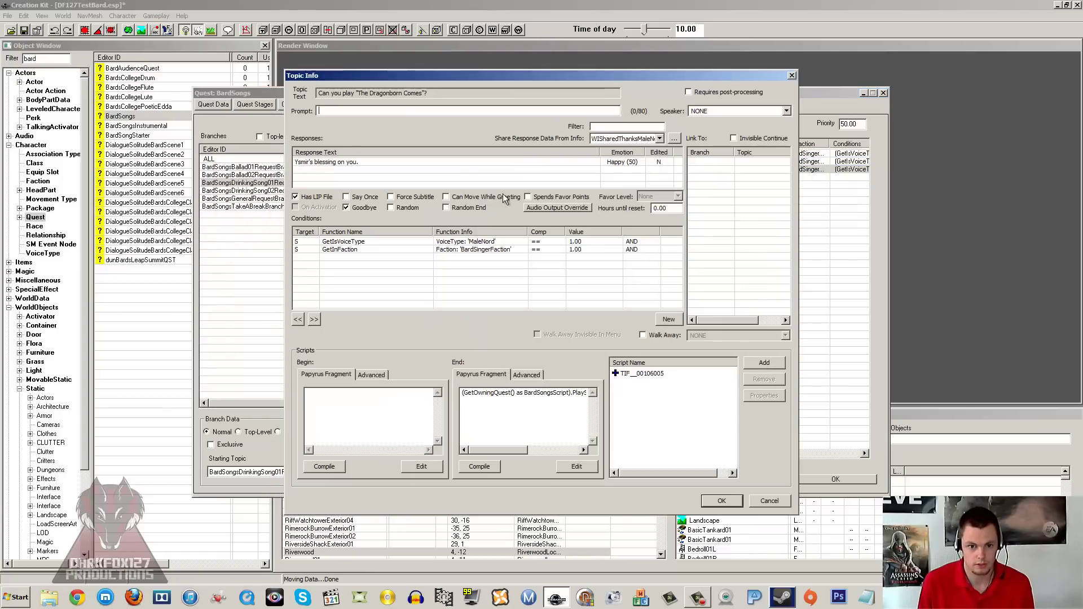
click(477, 242)
click(476, 249)
click(765, 500)
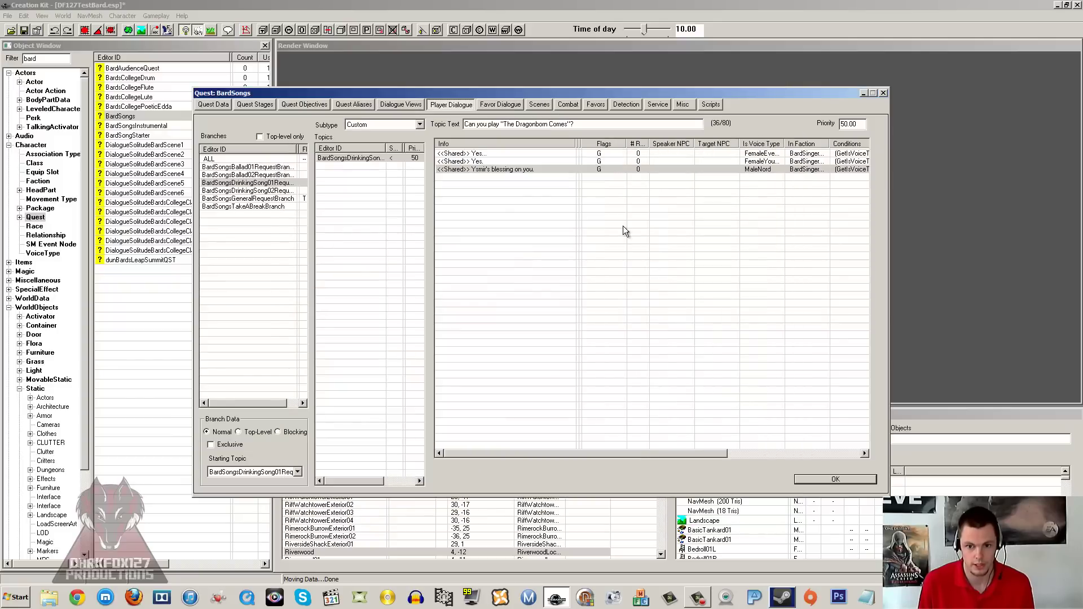
Review the speaker, voice type and faction requirements of the responses in the DrinkingSong02 and General request branches.
click(288, 190)
click(771, 154)
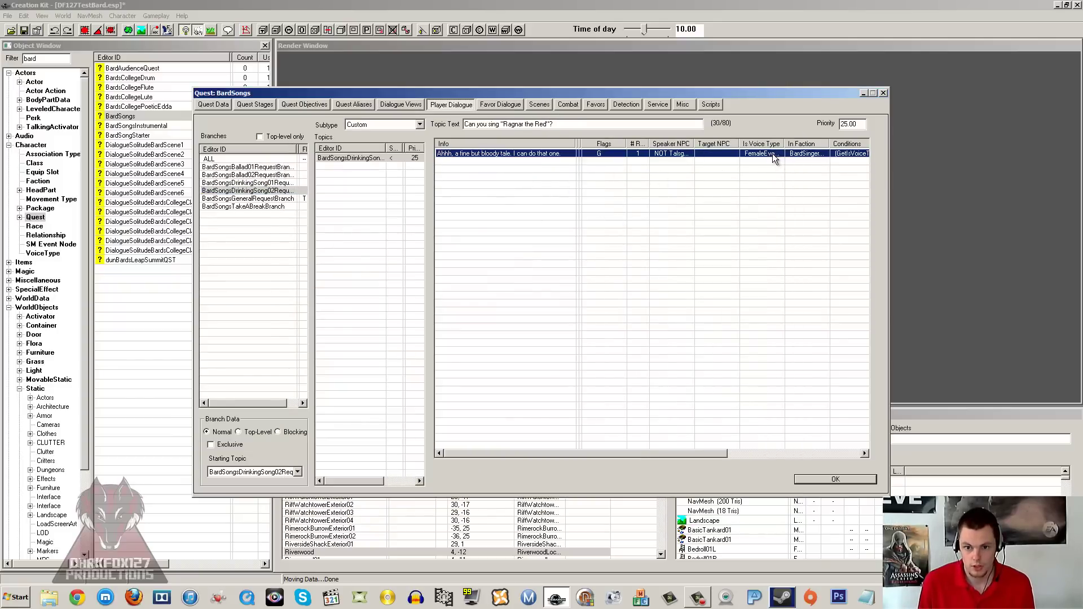
click(262, 200)
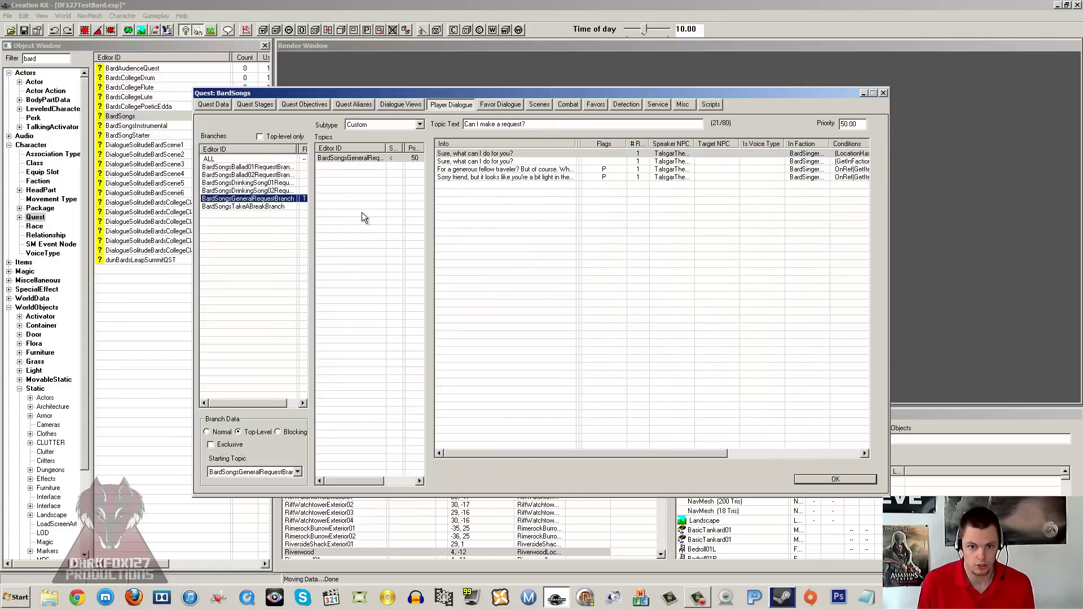
click(659, 177)
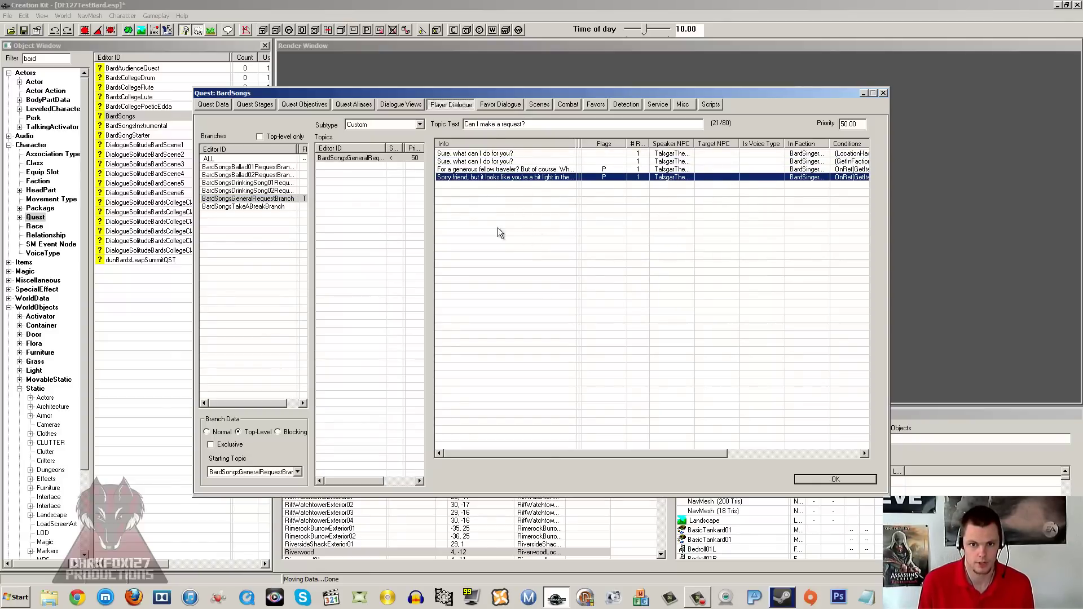
Compare the General request and TakeABreak branches, and inspect the faction and scene conditions of the "Sure, my voice could use a rest" response.
click(255, 207)
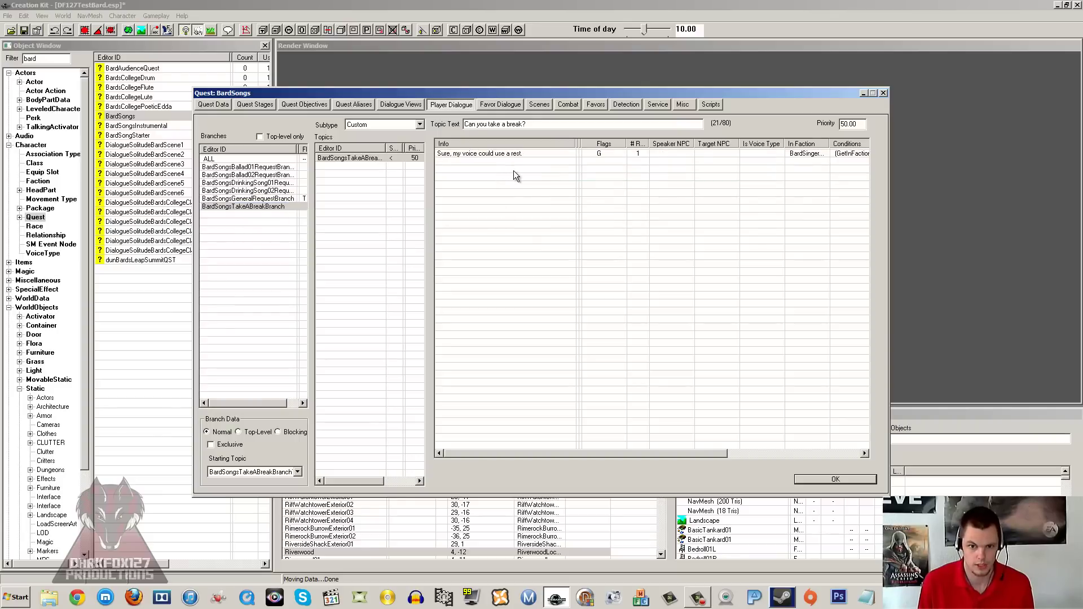
click(253, 198)
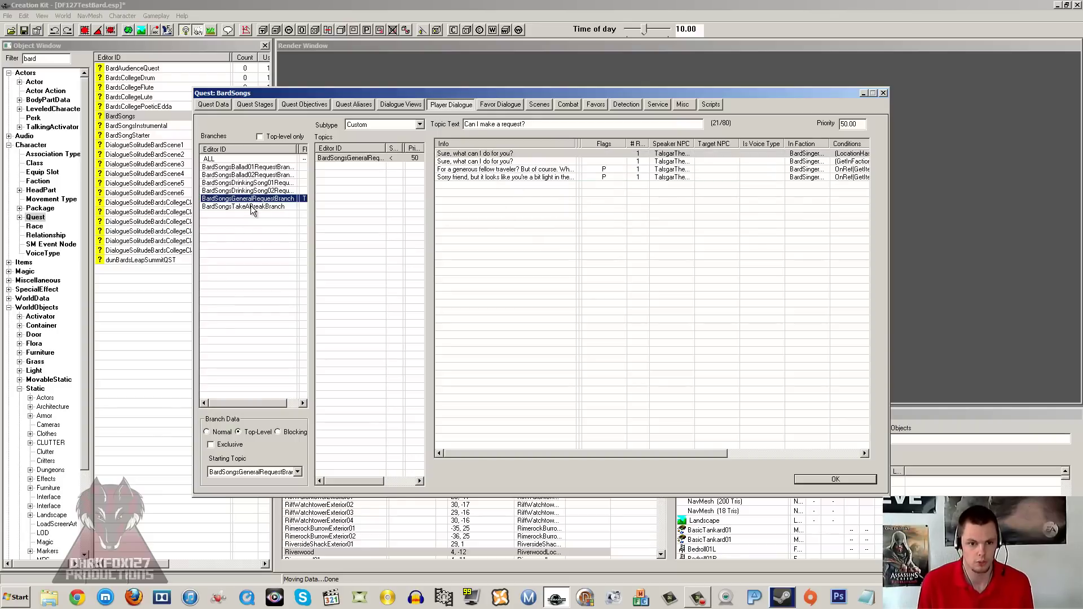
click(252, 207)
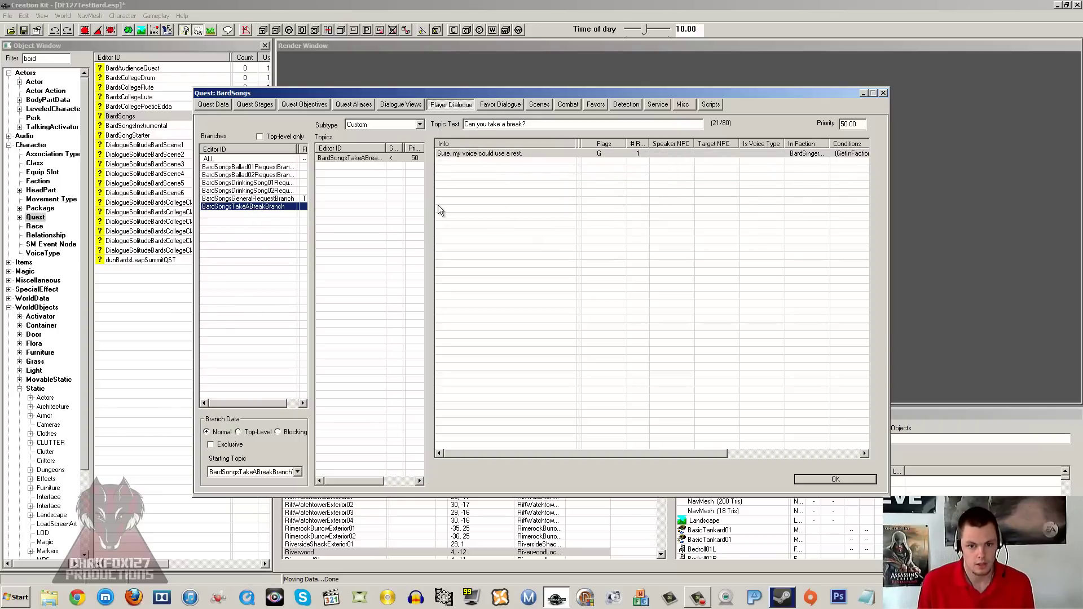
double_click(500, 157)
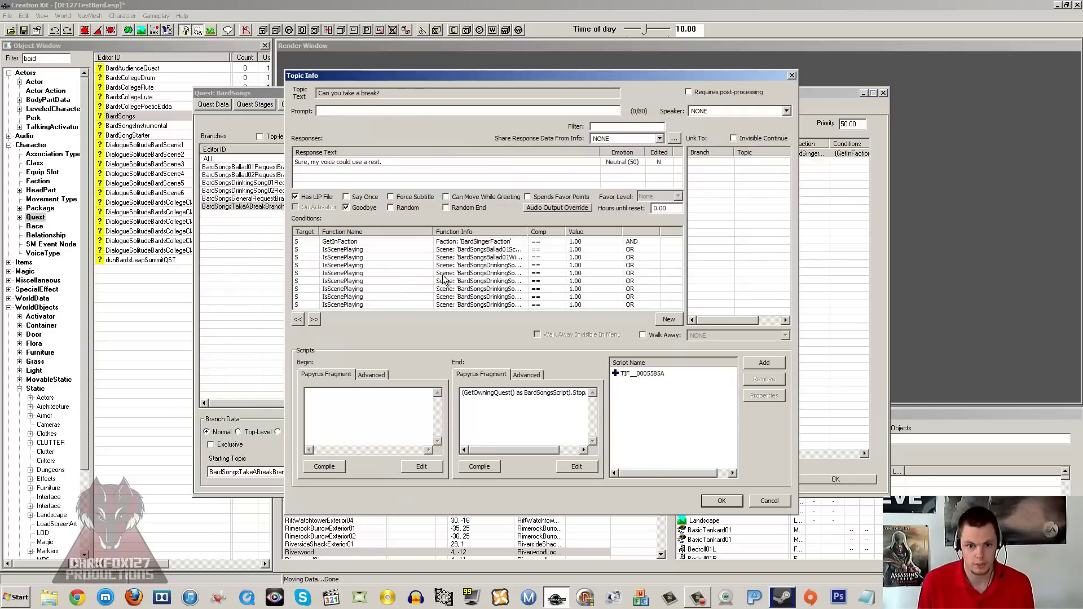
click(511, 264)
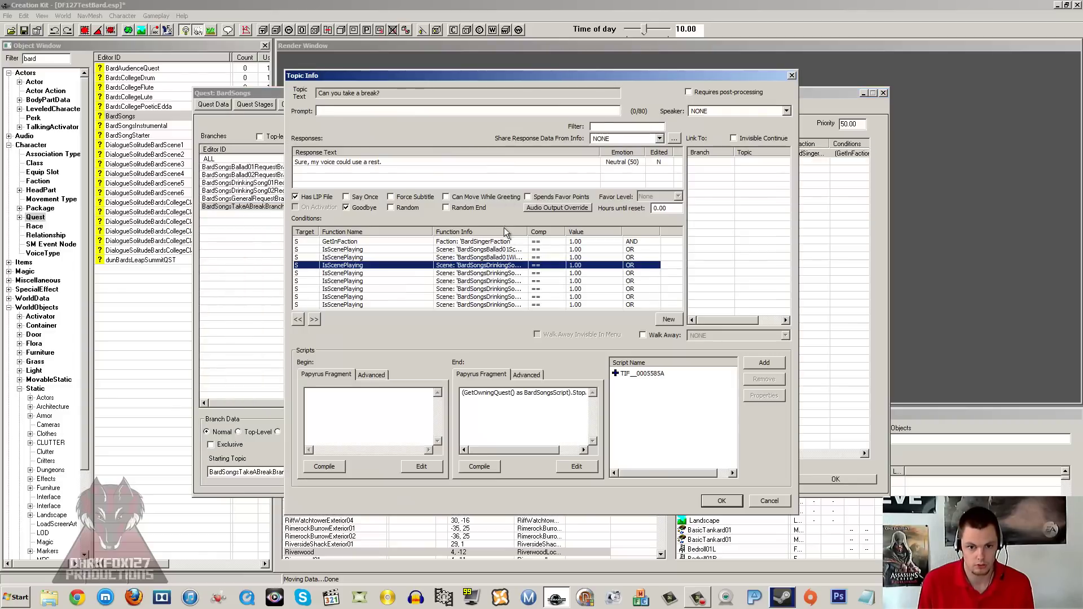
click(767, 500)
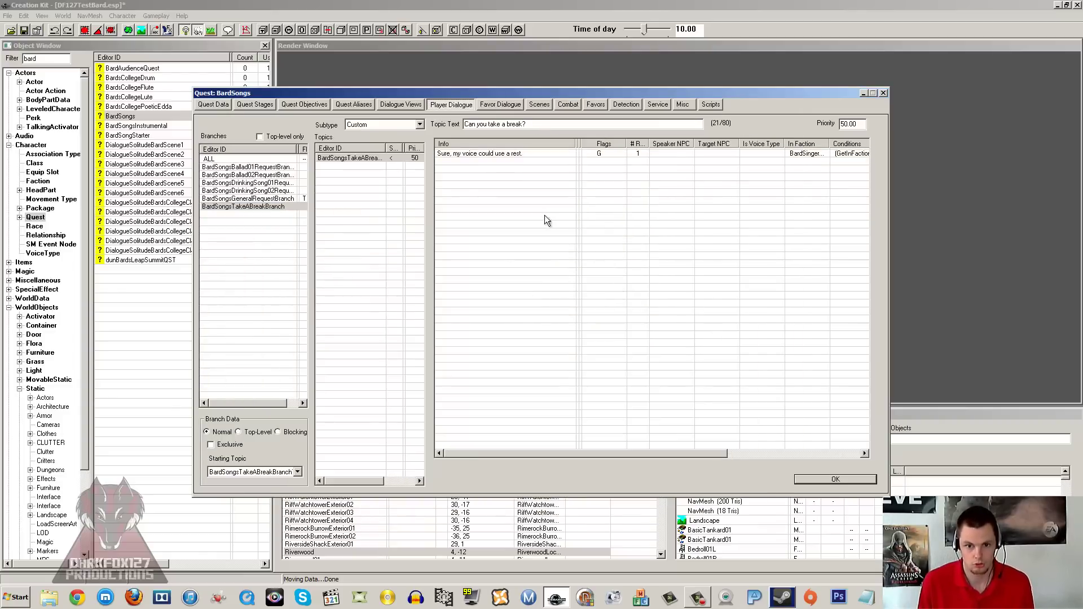
Revisit the Ballad01 request branch, close the BardSongs quest unedited, and point out the BardSongsInstrumental quest.
click(266, 218)
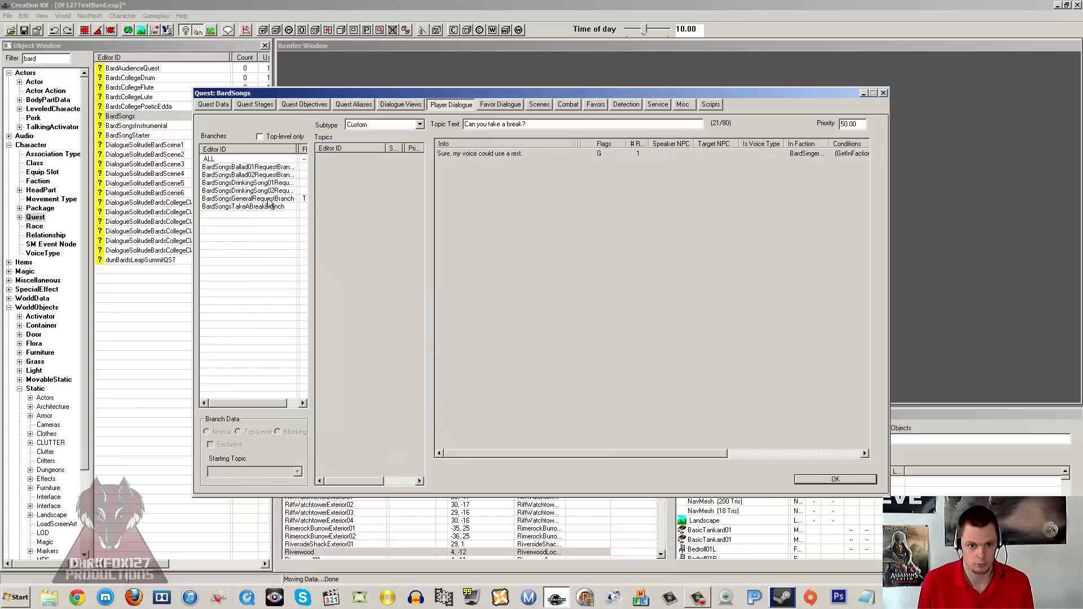
click(282, 168)
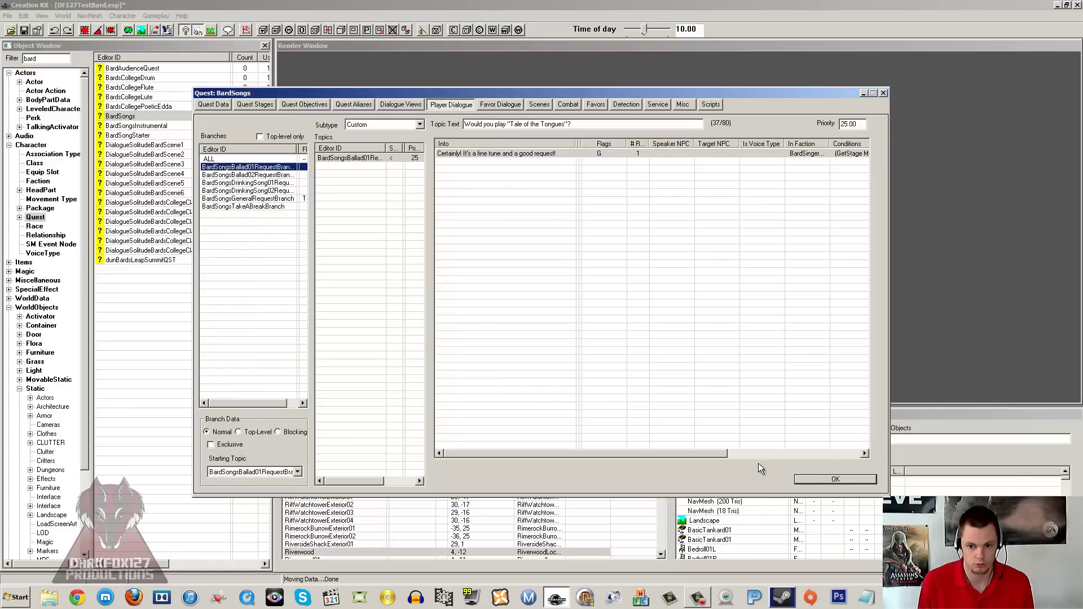
click(884, 93)
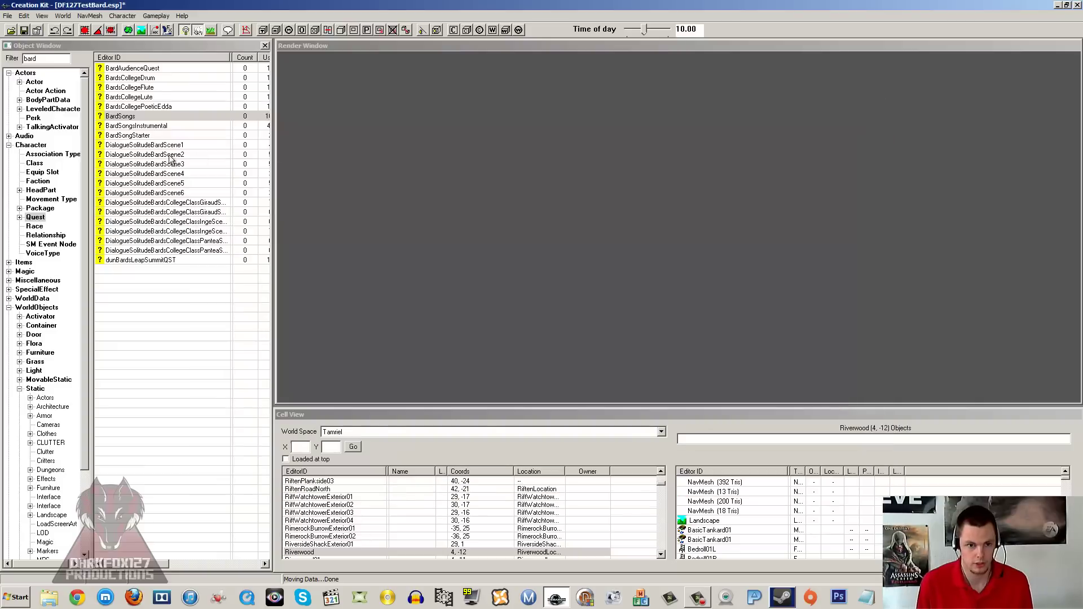
click(151, 127)
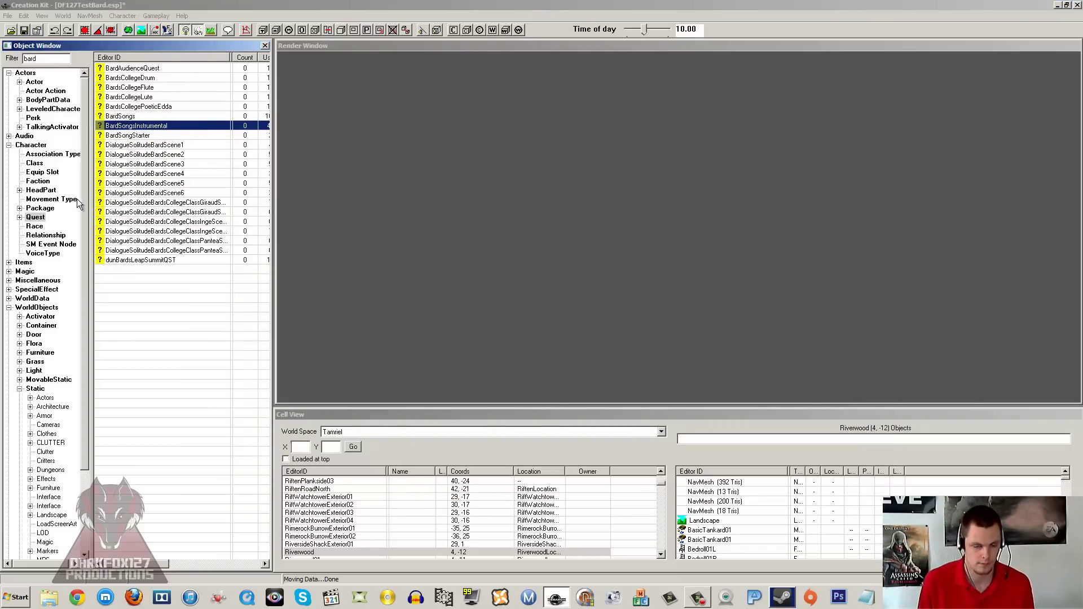
Export the face gen data for the DF127Bard actor.
click(34, 83)
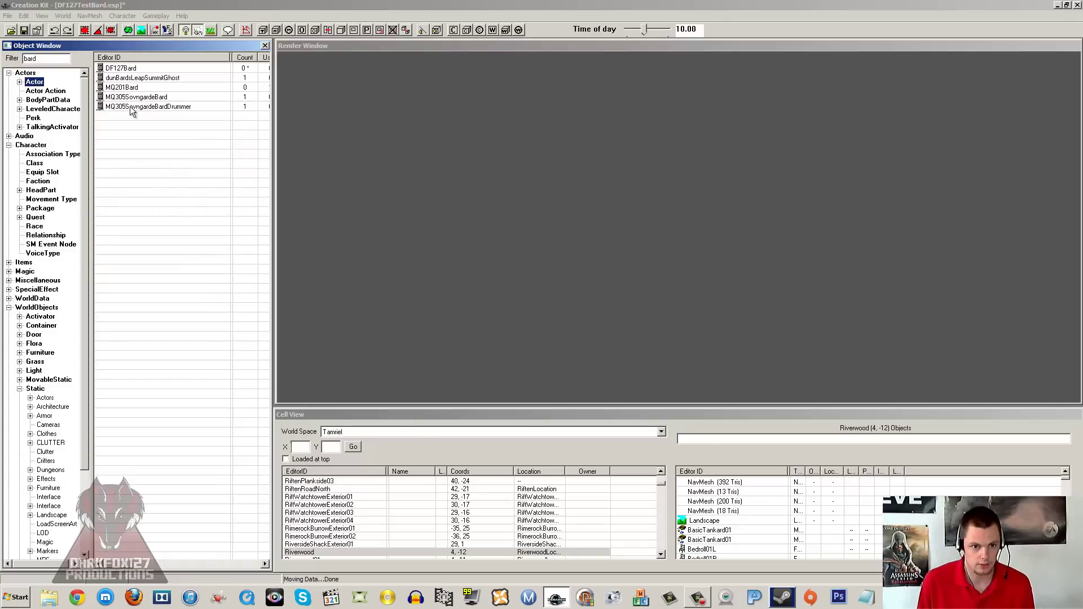
click(133, 68)
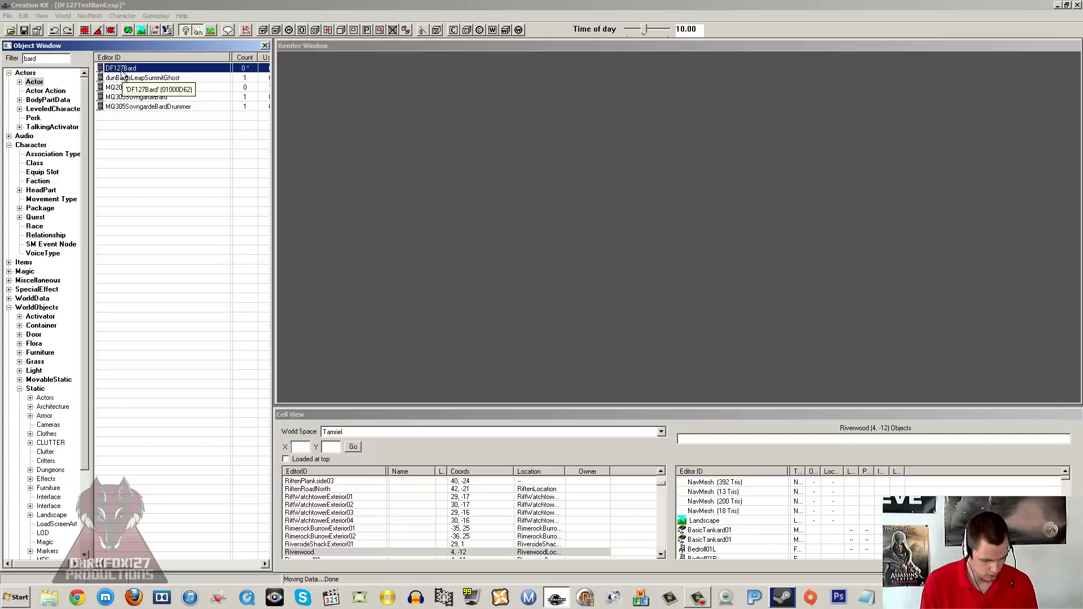
key(ctrl+F4)
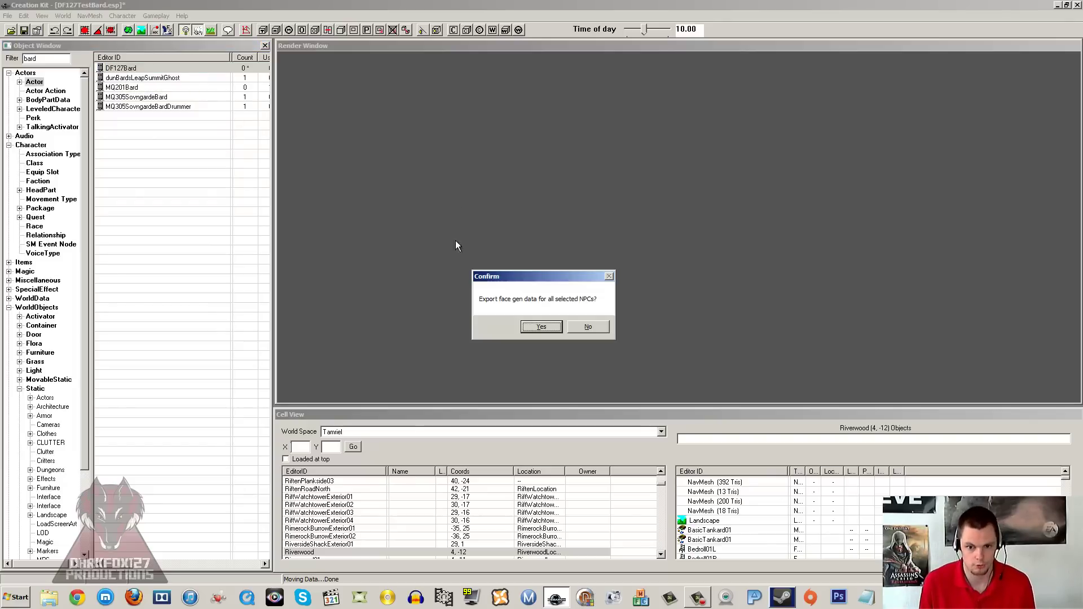
click(541, 330)
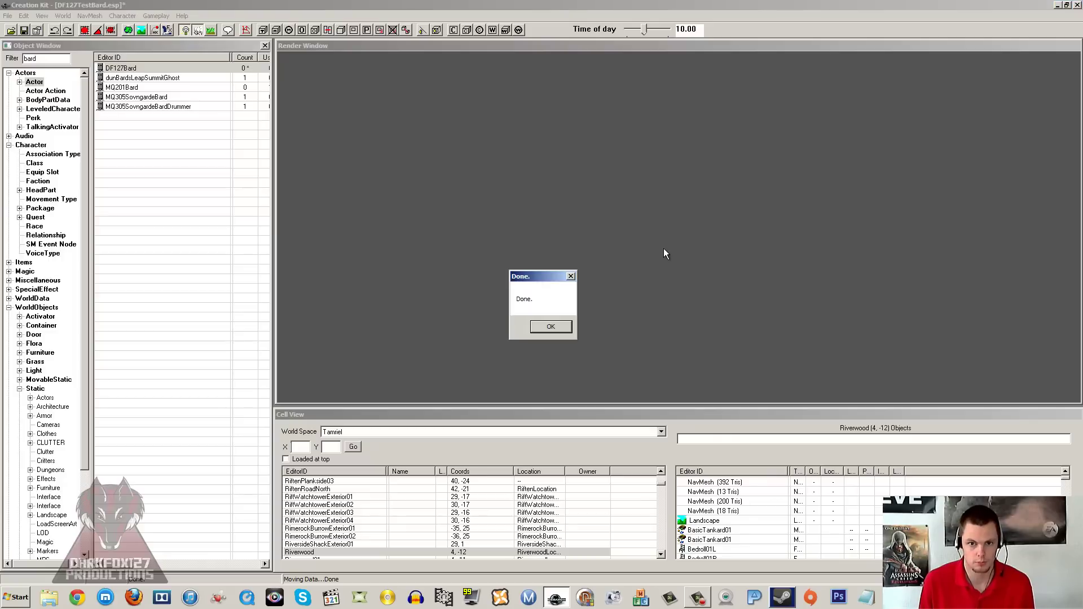
click(557, 327)
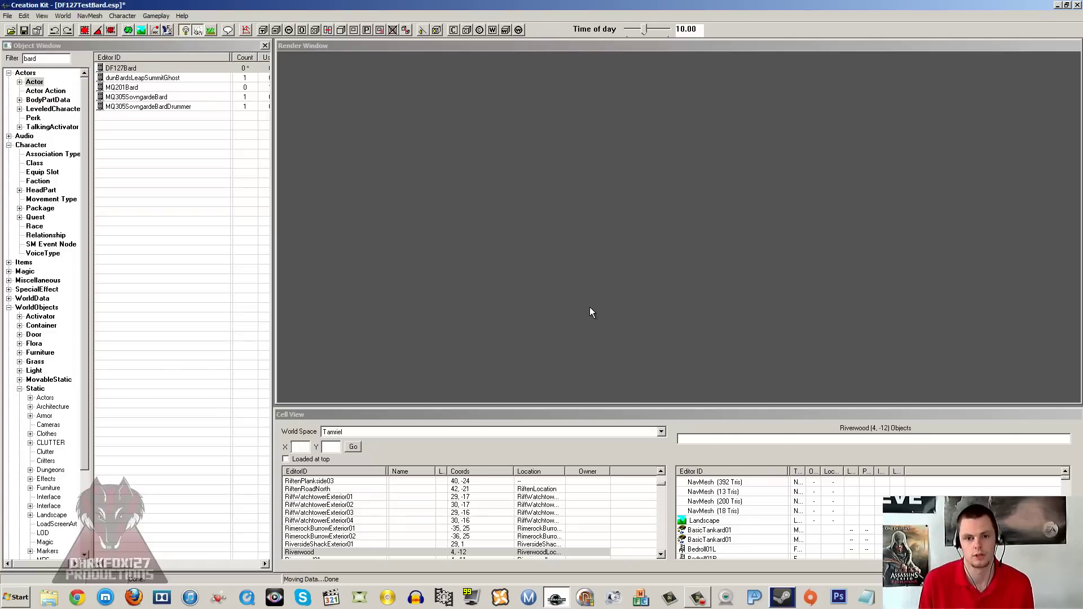
Load the Riverwood cell of the Tamriel world space in the Render Window, ignoring the assertion and suppressing all warnings.
click(208, 177)
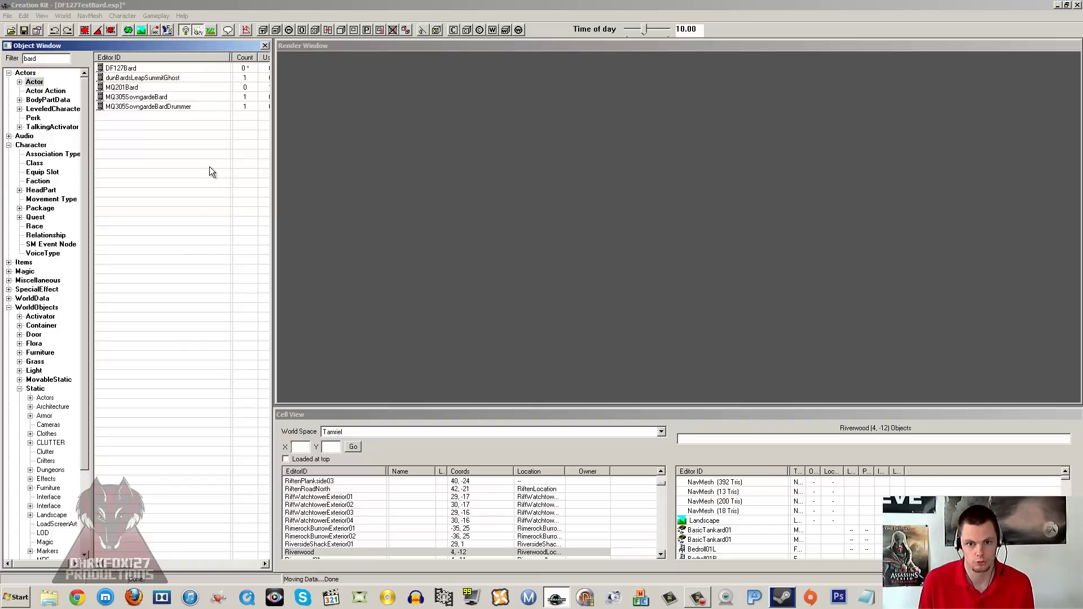
click(134, 78)
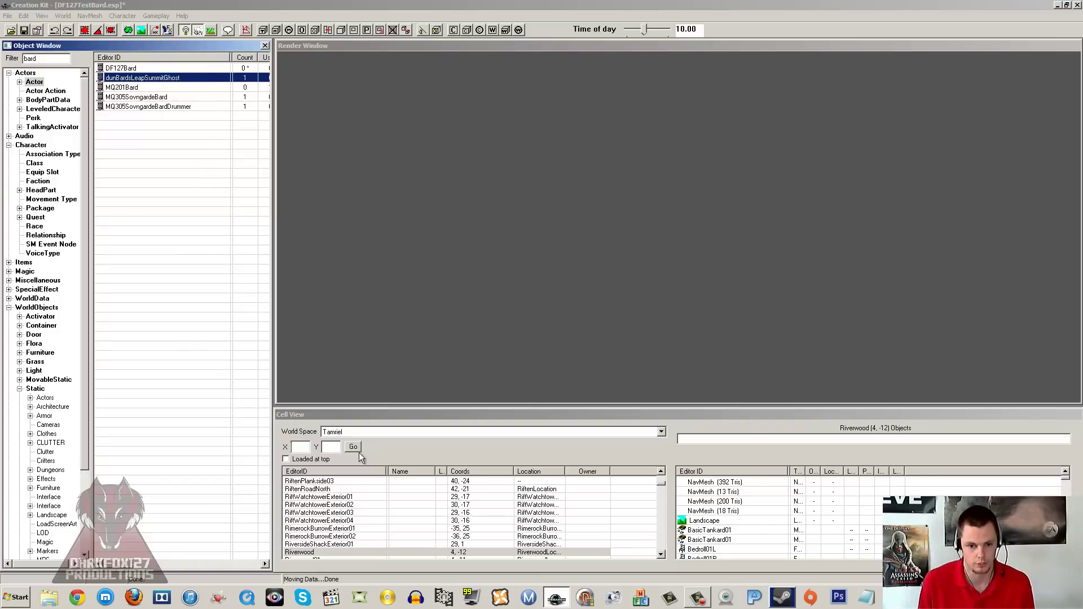
double_click(317, 551)
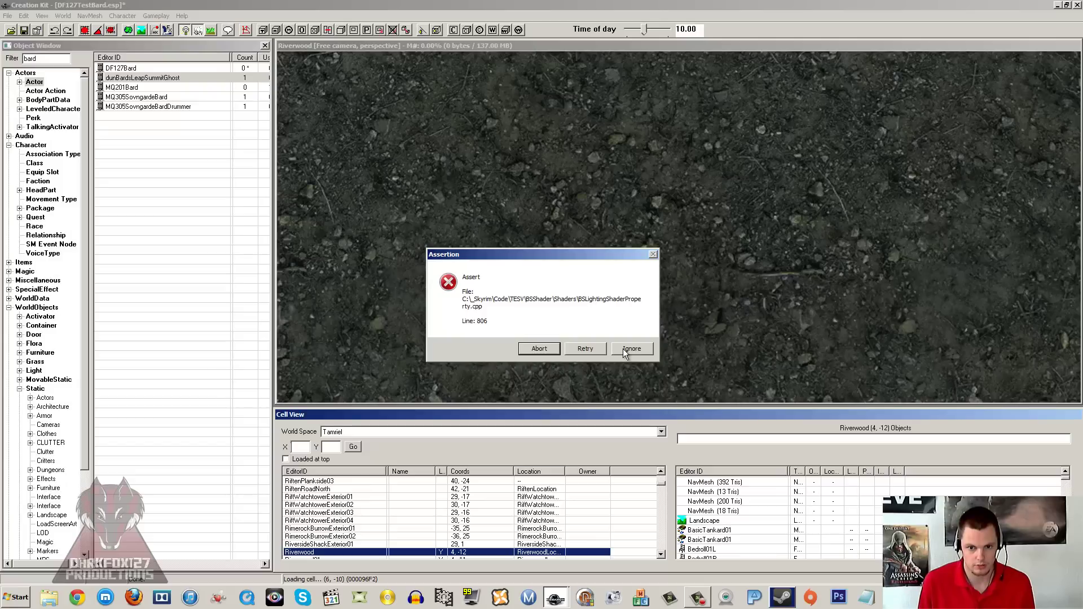
click(631, 350)
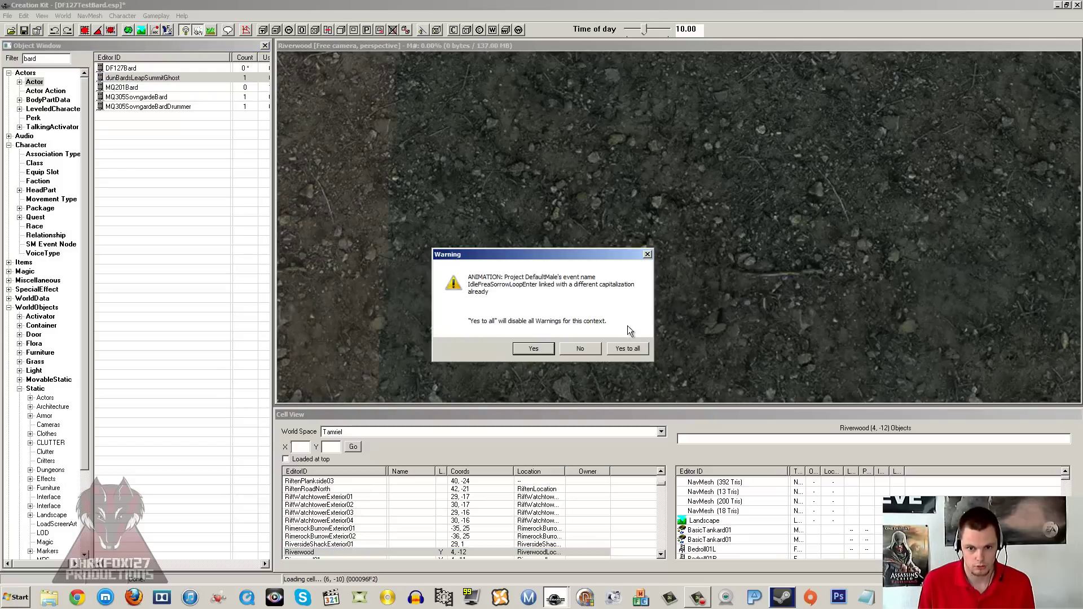
click(626, 349)
scroll(715, 256, up, 5)
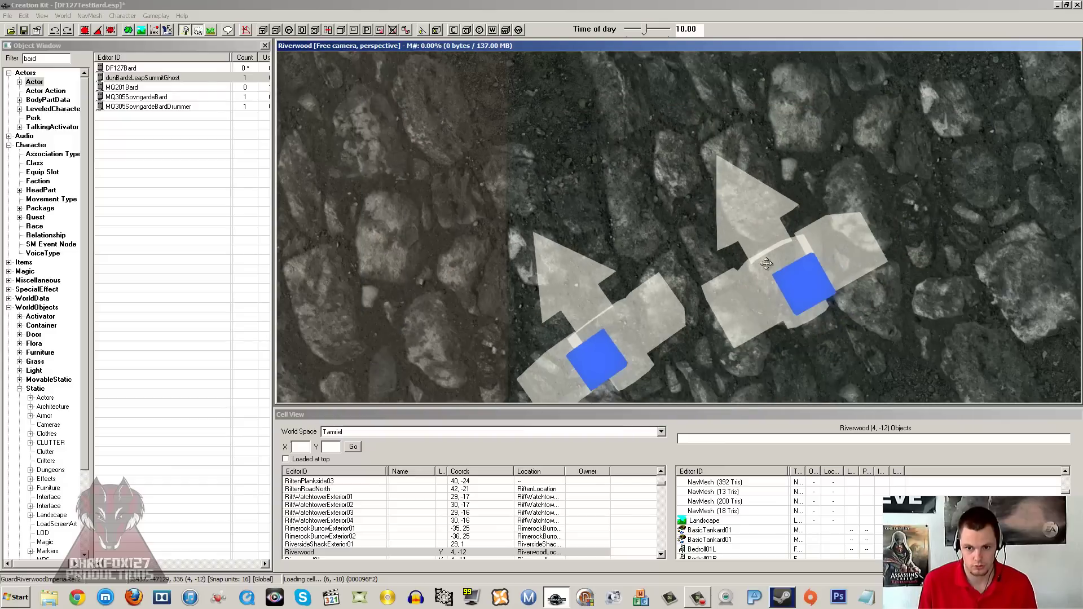
scroll(766, 263, down, 3)
mouse_move(766, 264)
shift+middle_down()
mouse_move(715, 190)
mouse_move(705, 219)
mouse_move(643, 194)
shift+middle_up()
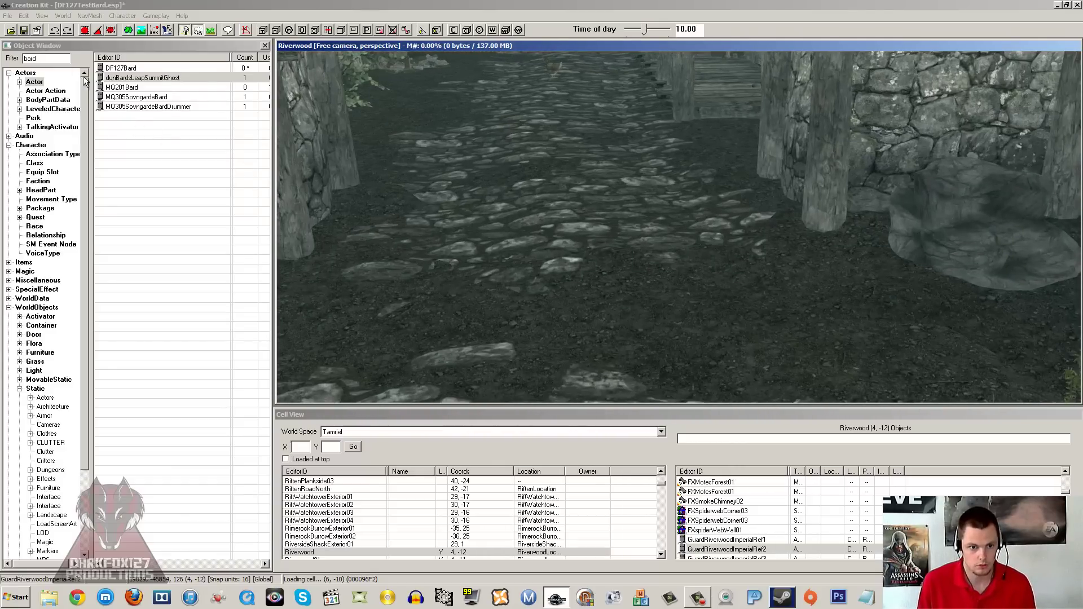
Filter the static objects for xmarkerh and place an XMarkerHeading on the stone path in Riverwood beside the wooden posts.
double_click(49, 59)
text(xma)
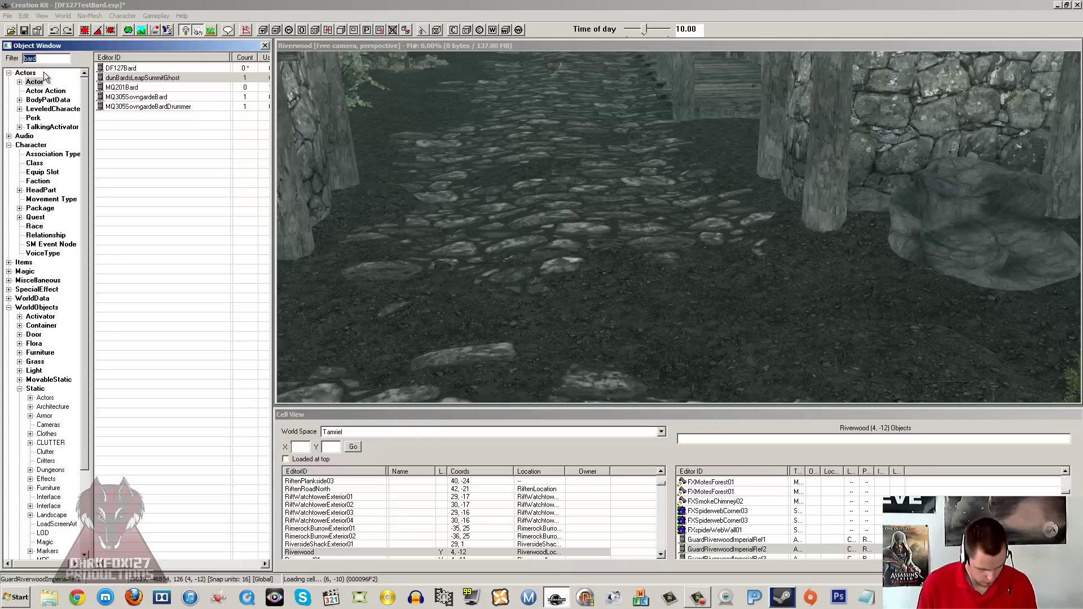
text(rkerh)
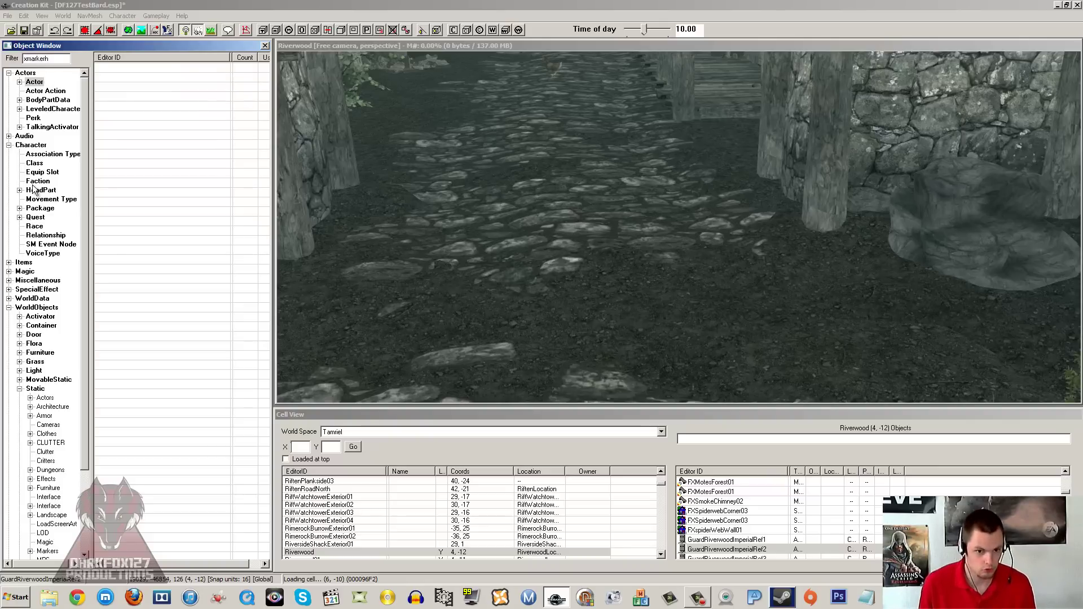
click(35, 389)
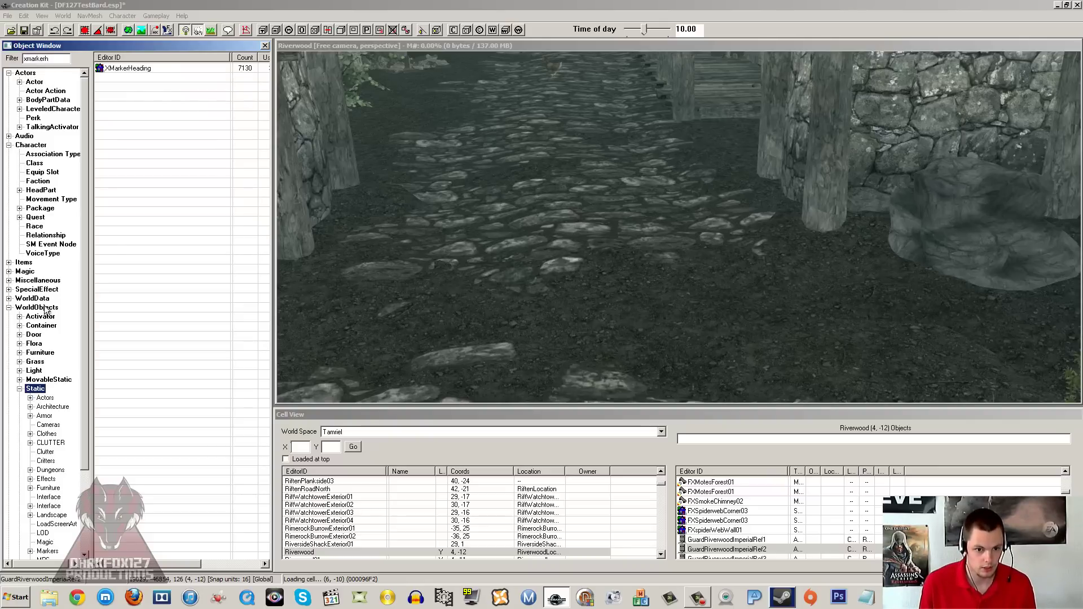
drag(115, 68, 649, 245)
scroll(665, 240, up, 3)
scroll(693, 238, up, 2)
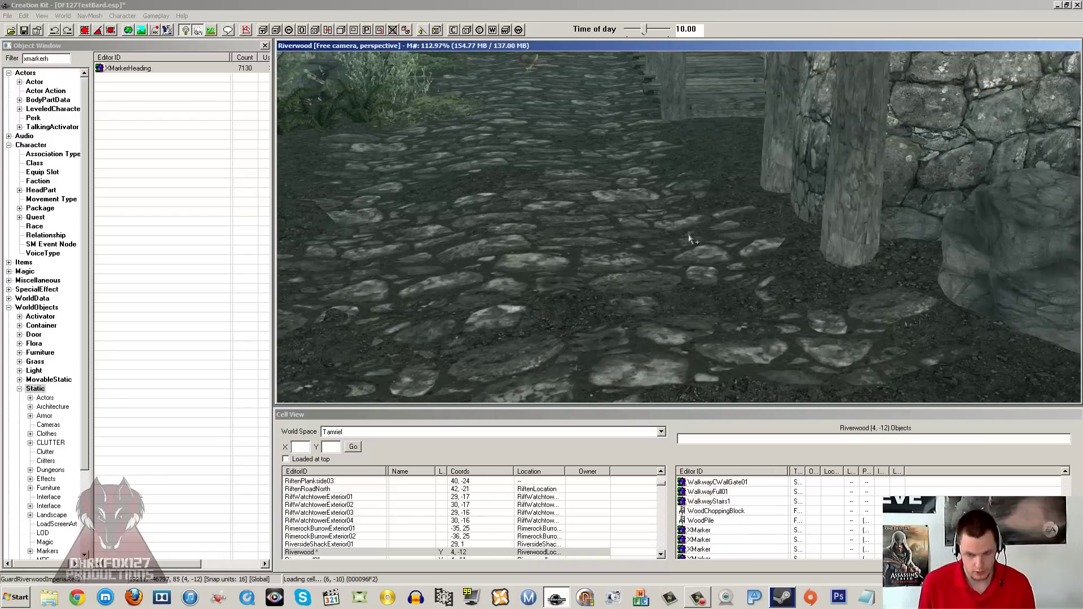
Turn on marker display in the Render Window and save the plugin.
key(m)
mouse_move(678, 209)
middle_down()
mouse_move(632, 220)
mouse_move(508, 203)
middle_up()
click(23, 28)
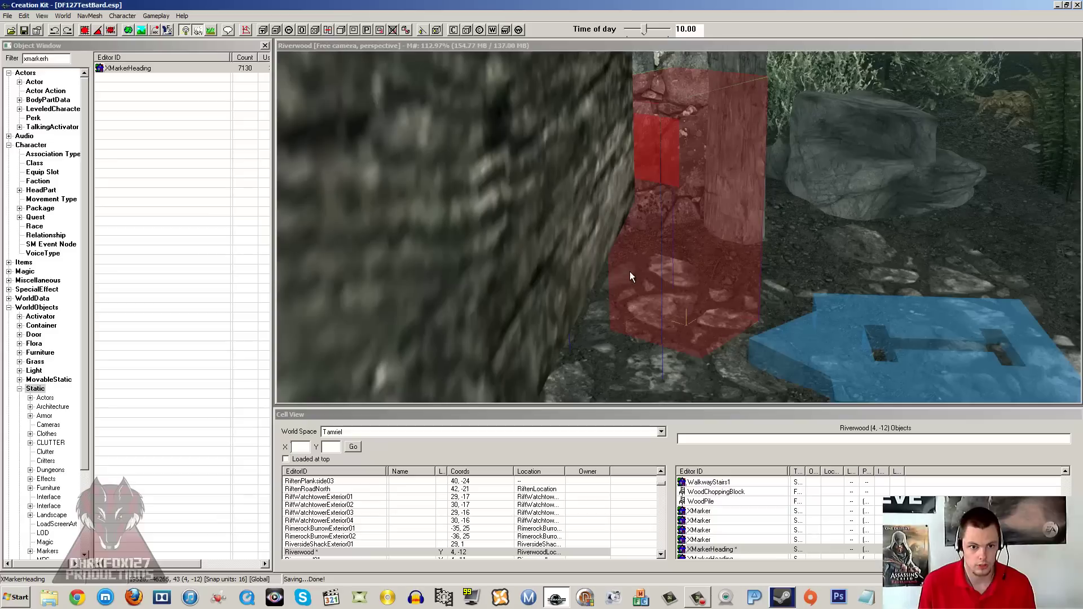
Rotate the new XMarkerHeading so its arrow points toward the road, and nudge it slightly away from the wooden post.
middle_drag(648, 235, 593, 198)
right_drag(592, 198, 524, 177)
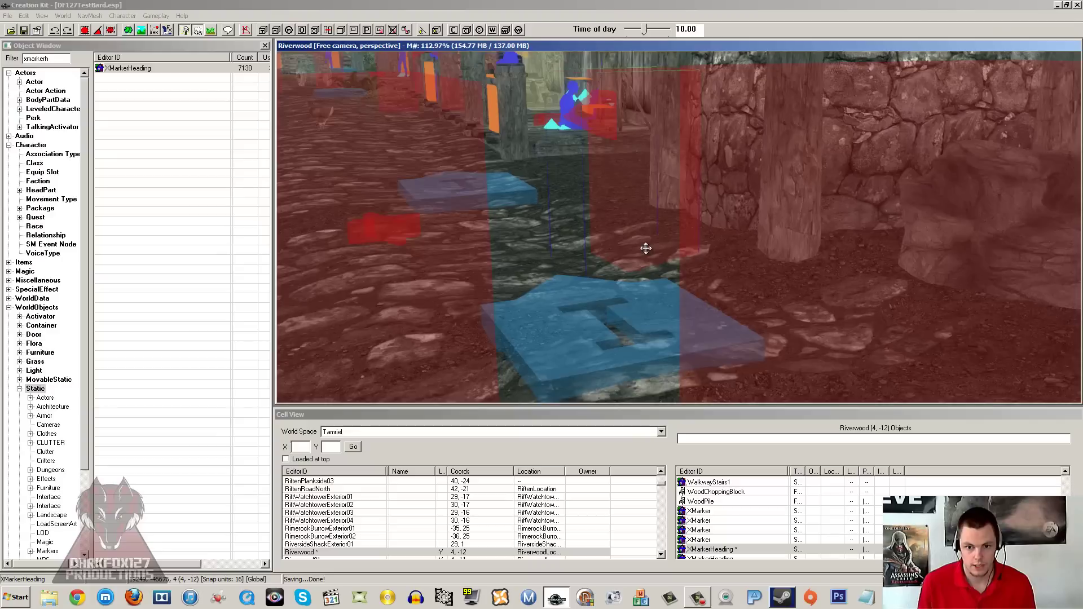
scroll(646, 249, down, 3)
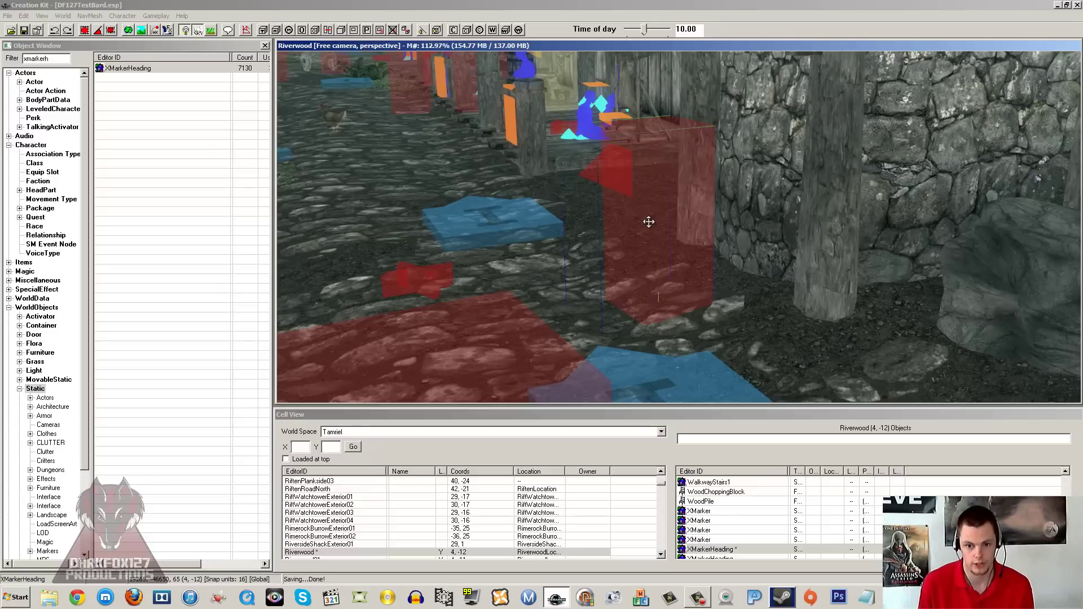
drag(649, 222, 639, 218)
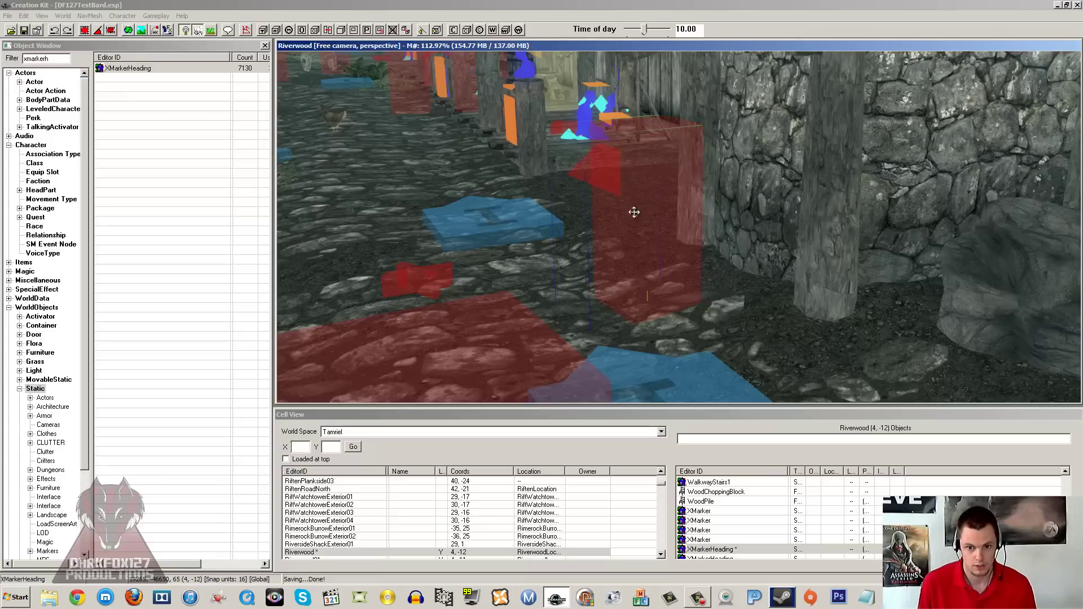
Assign the reference editor ID DF127XBardPlaySpot to the heading marker.
middle_drag(639, 211, 649, 208)
double_click(649, 208)
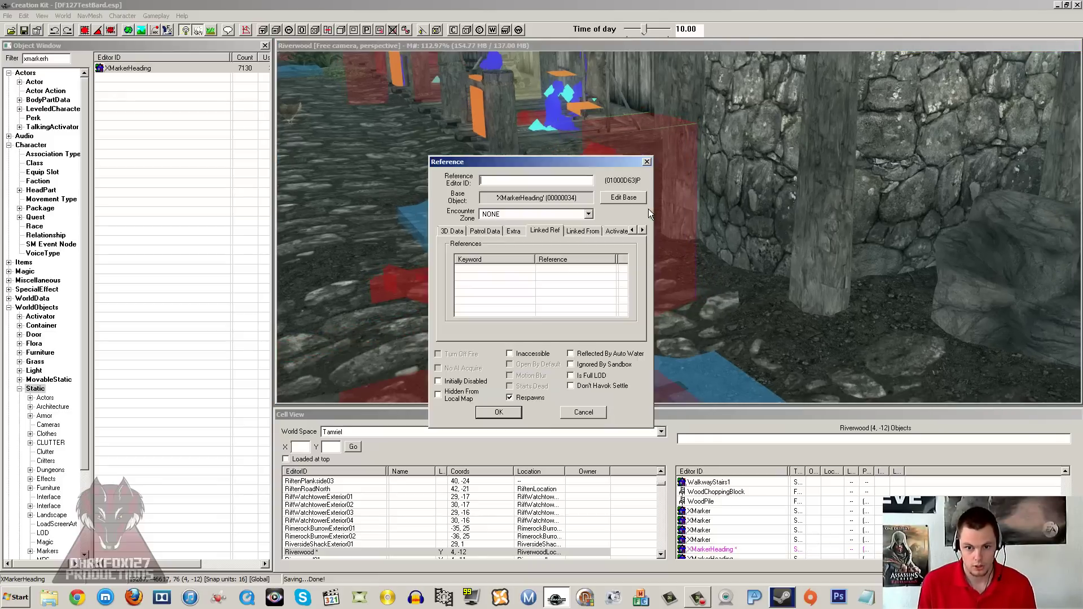
text(DF127XBardPlaySpot)
click(498, 412)
Filter the actors for bard, place DF127Bard on the ground near the play spot marker, and rotate him to face away from the wall.
middle_drag(588, 256, 508, 260)
click(35, 82)
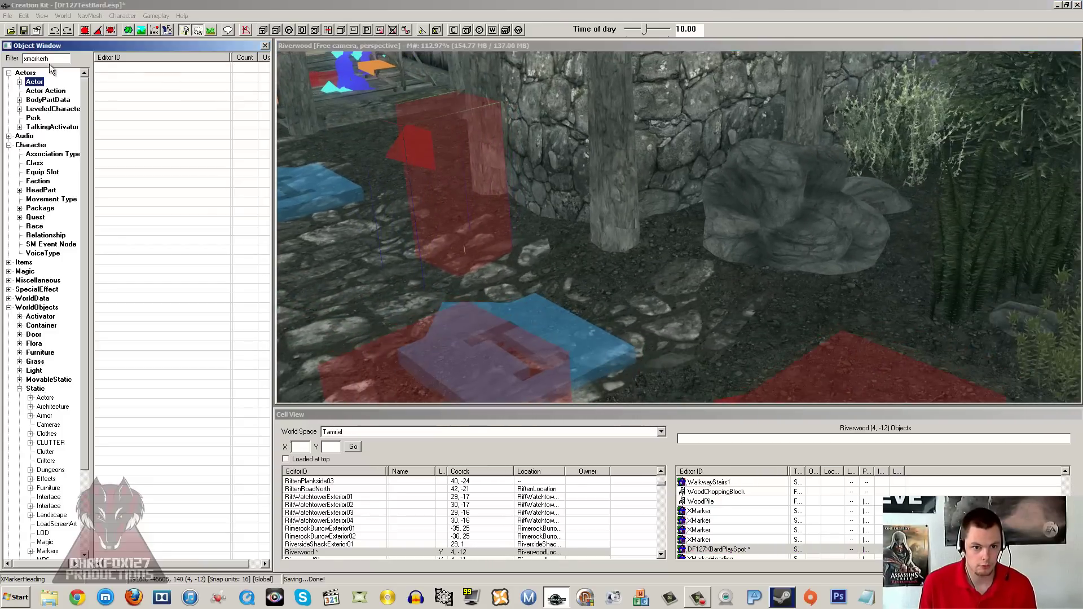
double_click(42, 59)
text(bard)
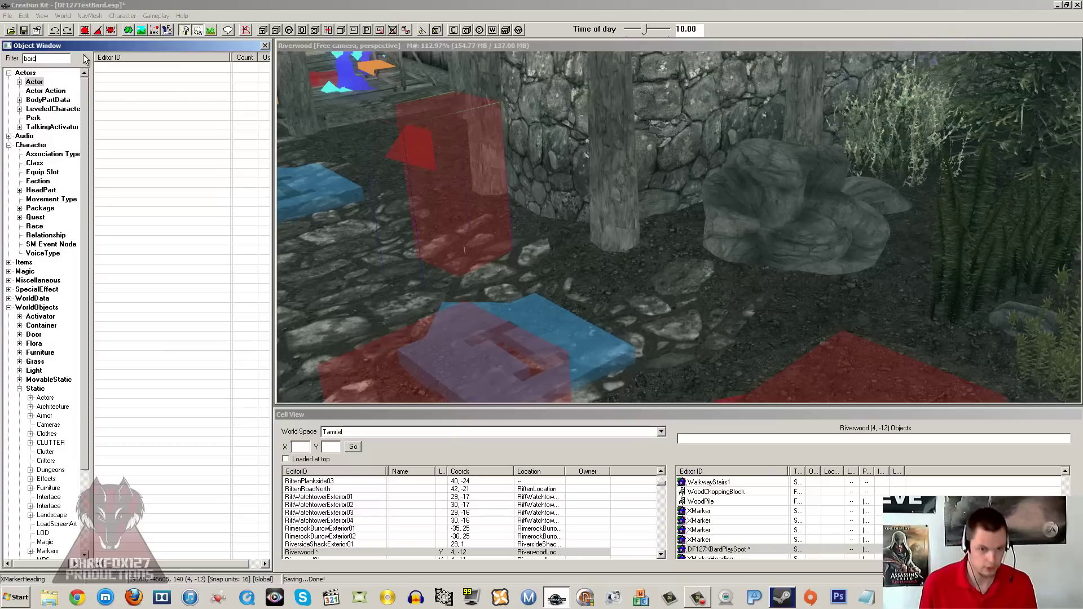
click(101, 68)
drag(101, 68, 643, 308)
click(613, 345)
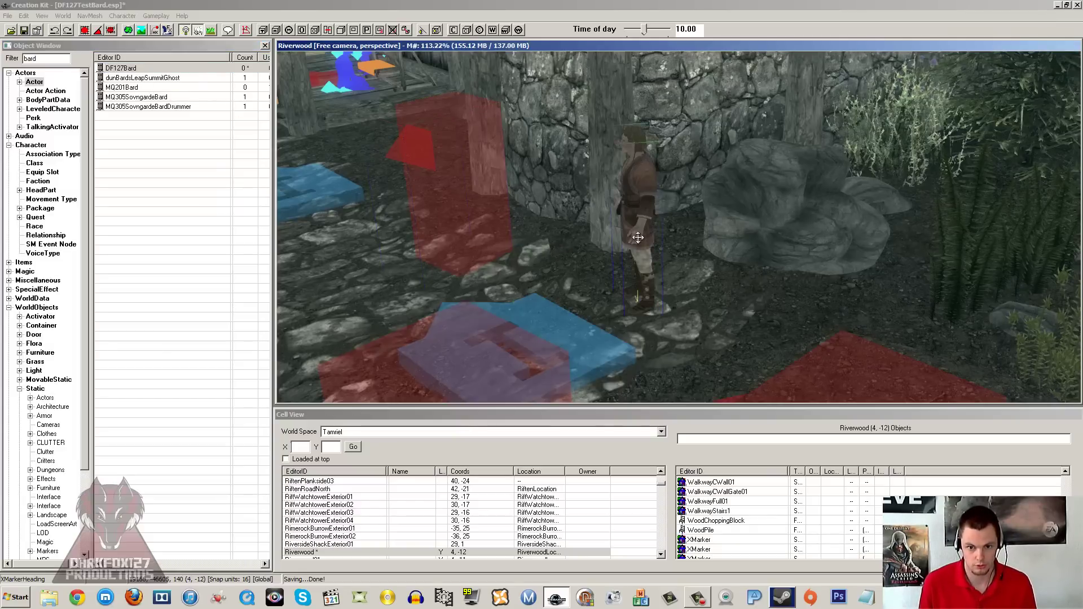
right_drag(638, 281, 657, 280)
middle_drag(657, 280, 642, 208)
Add a linked reference from the placed bard to the DF127XBardPlaySpot marker with the BardPlaySpot keyword.
double_click(642, 208)
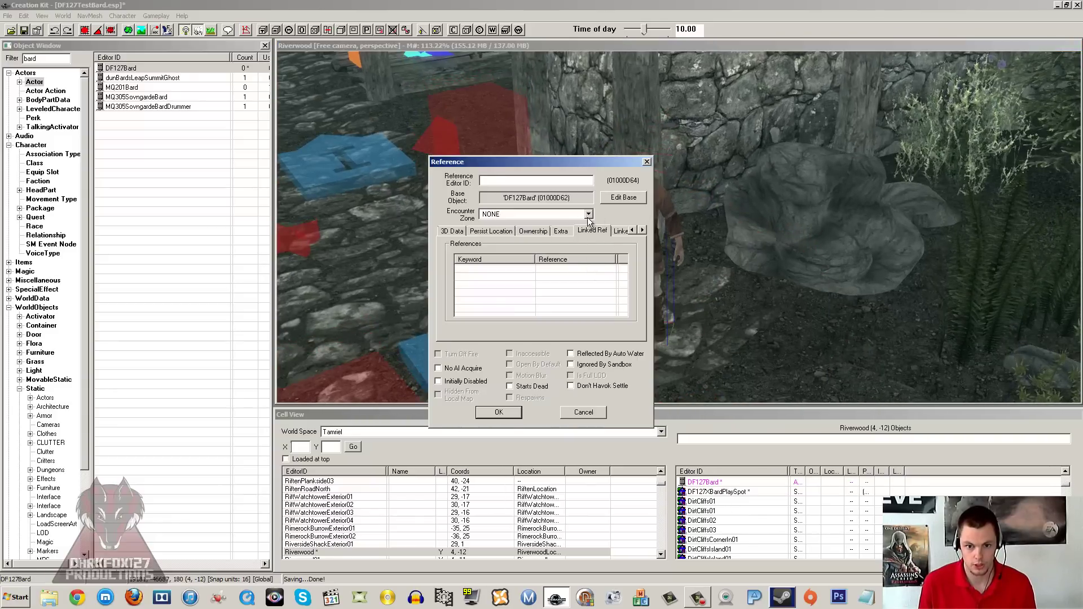
double_click(547, 285)
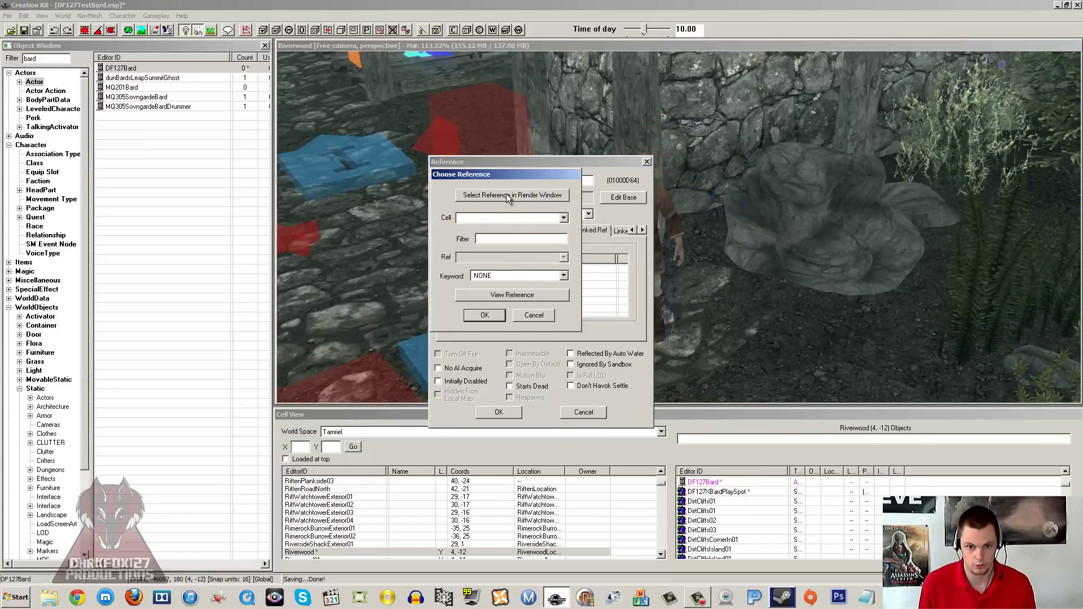
click(506, 194)
click(486, 154)
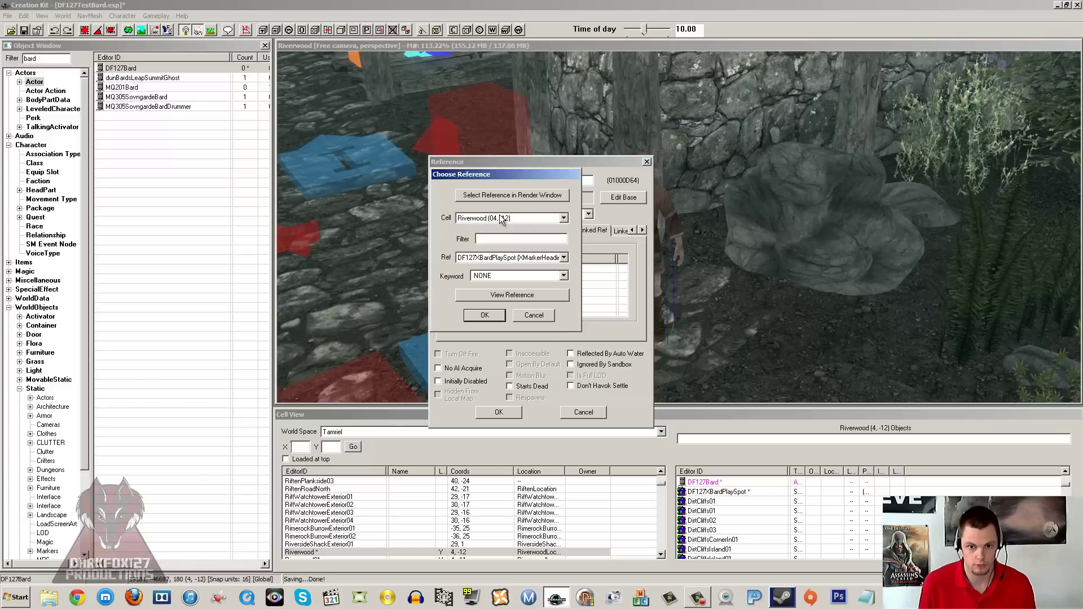
click(499, 275)
text(pl)
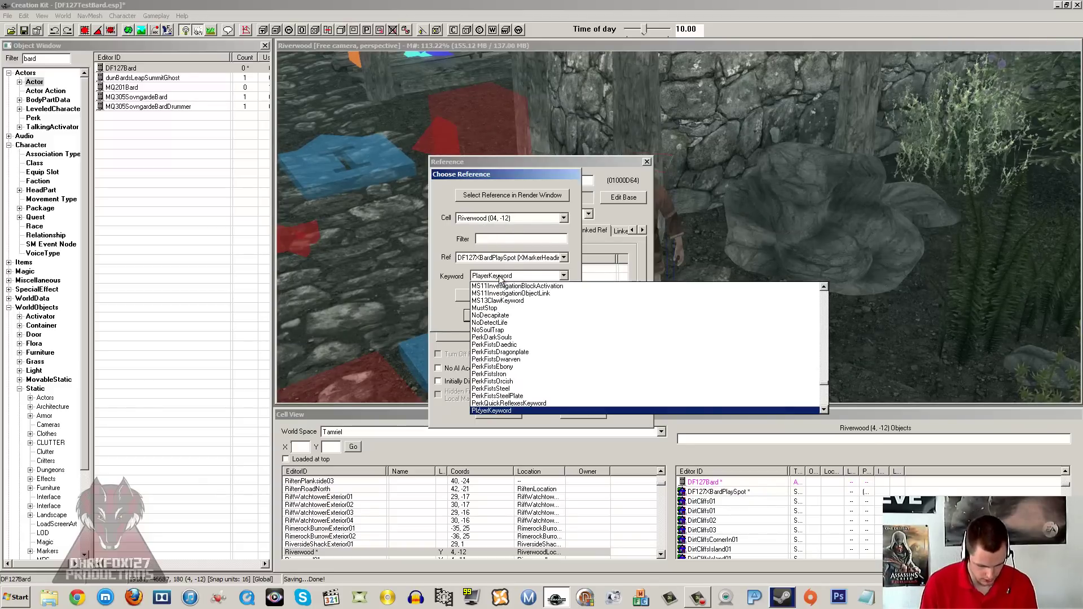
text(bard)
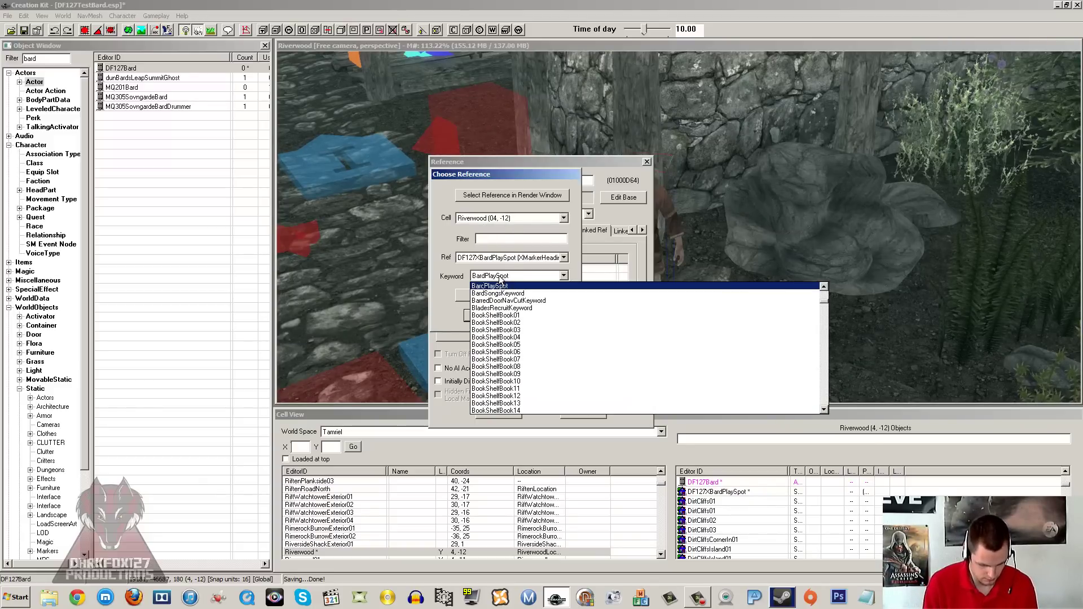
key(Return)
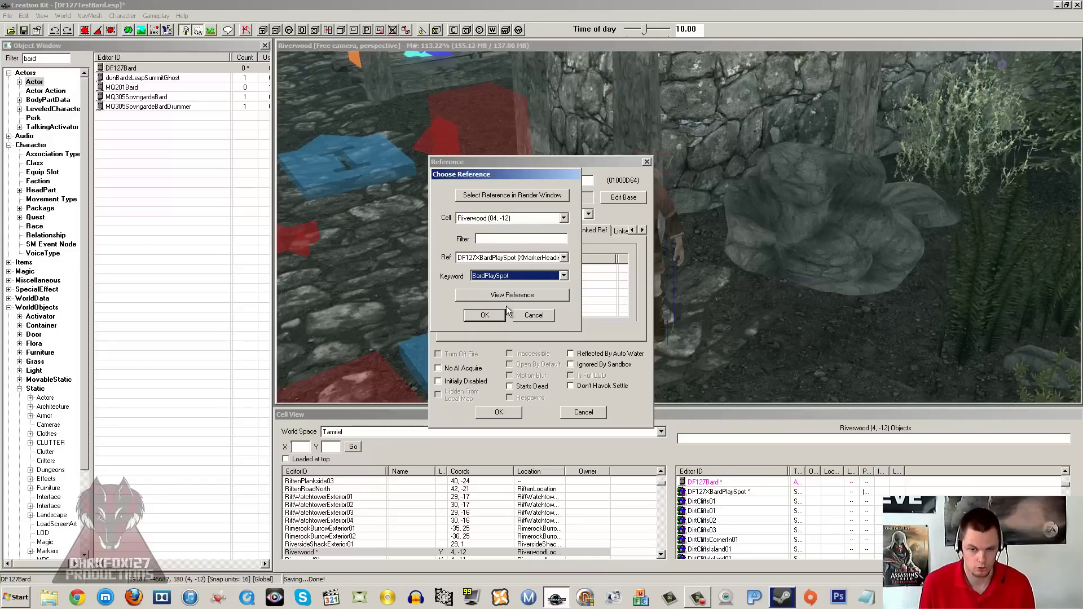
click(487, 316)
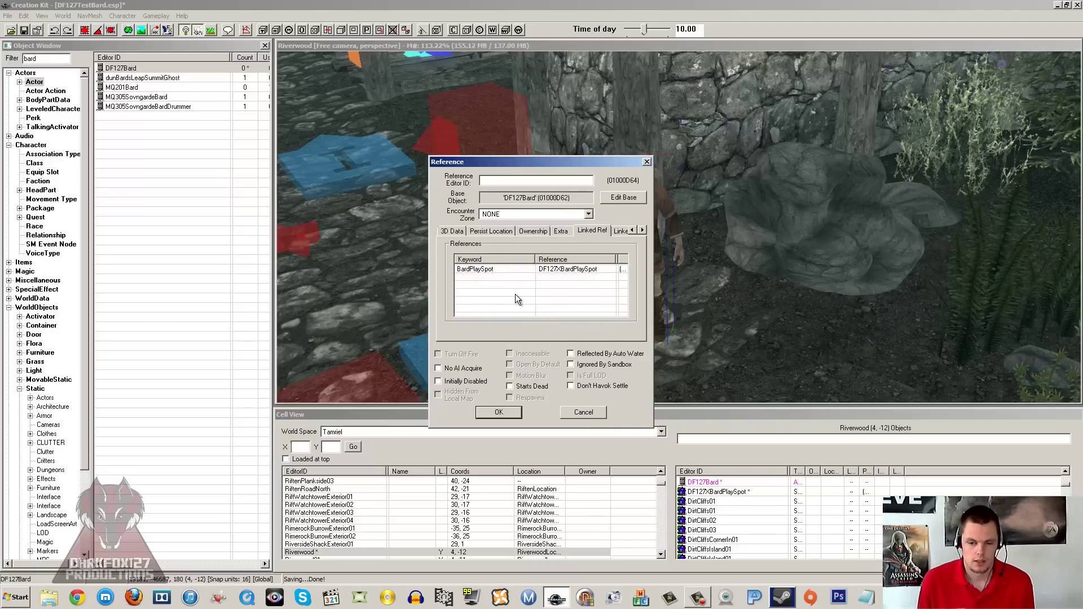
click(499, 412)
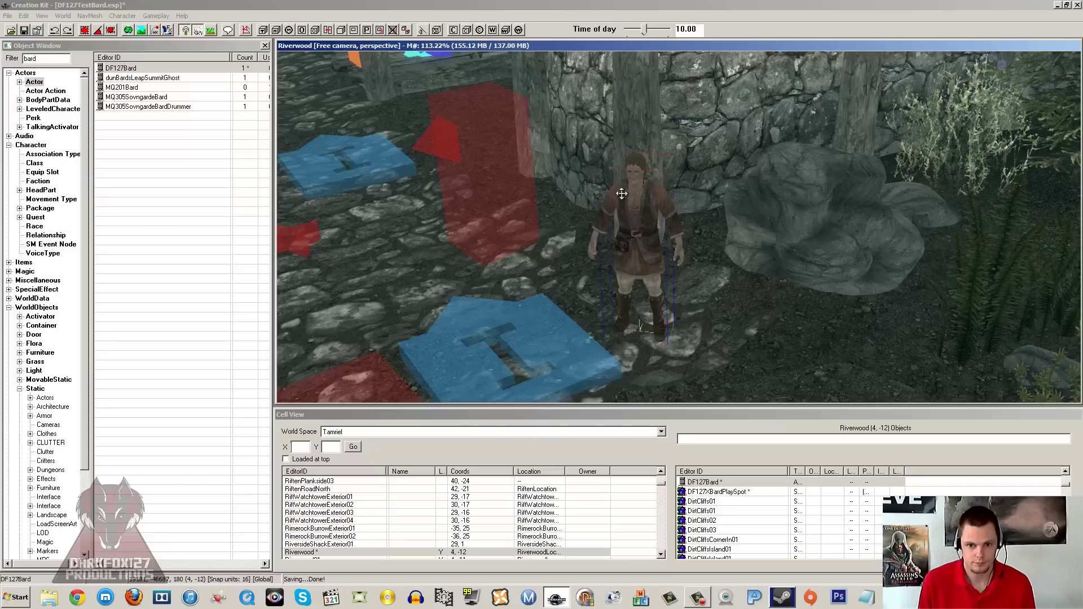
Open the placed bard's base actor, review its AI package list, and close the actor and reference without edits.
middle_drag(626, 204, 545, 117)
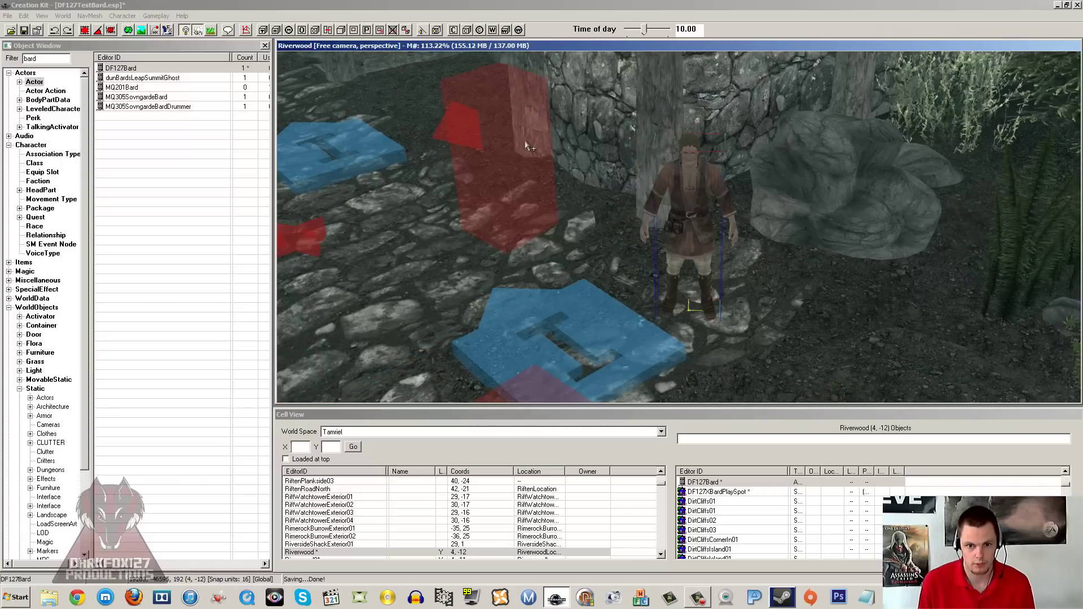
click(566, 195)
click(678, 187)
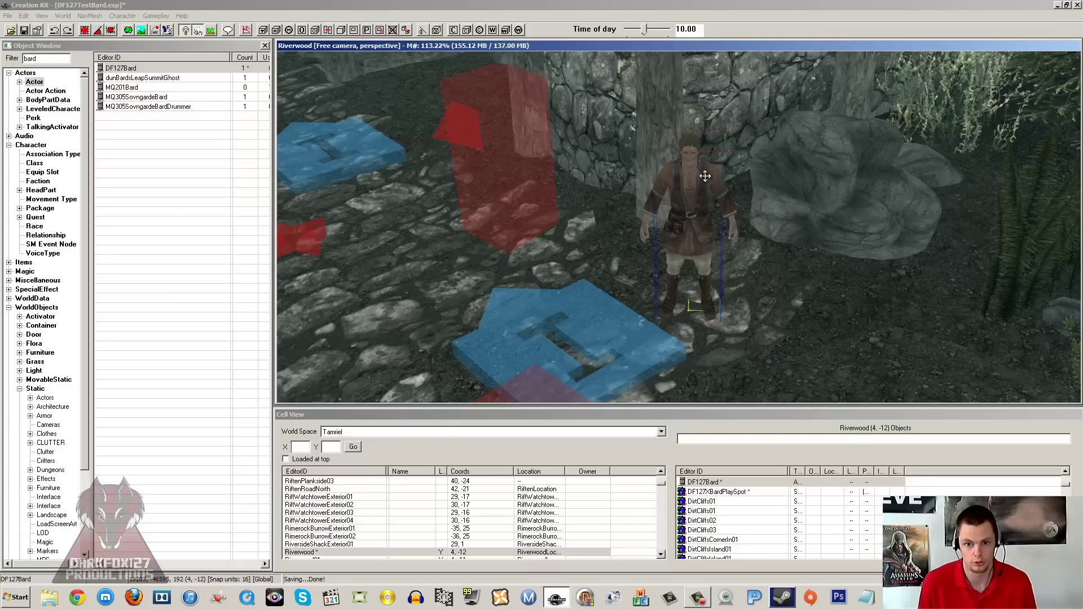
middle_drag(705, 176, 582, 189)
double_click(583, 189)
click(625, 198)
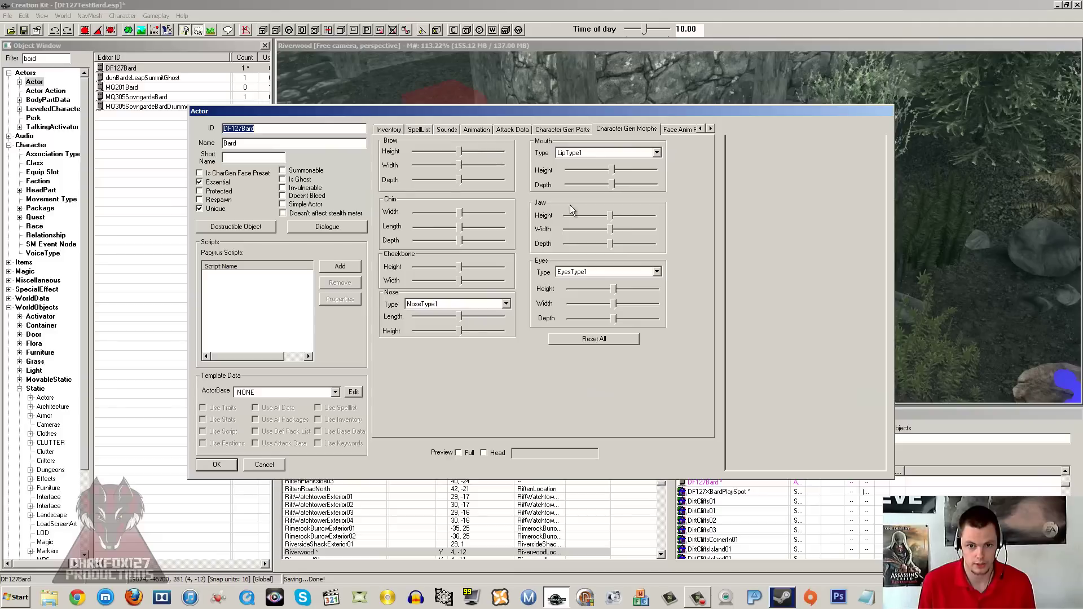
click(701, 128)
click(700, 128)
click(700, 128)
click(700, 128)
click(701, 128)
click(513, 131)
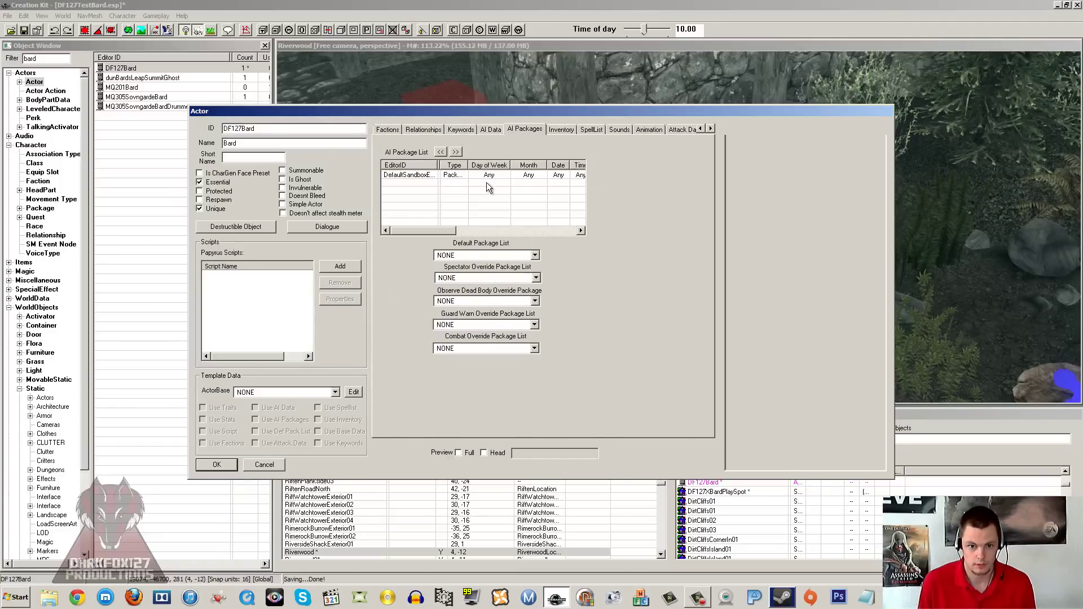
click(264, 465)
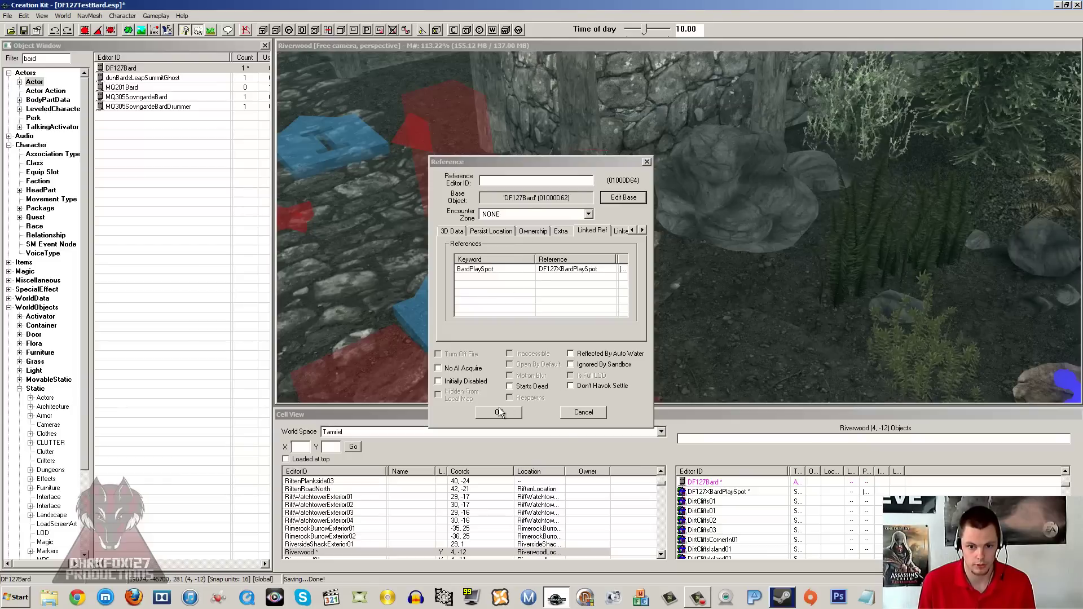
click(499, 412)
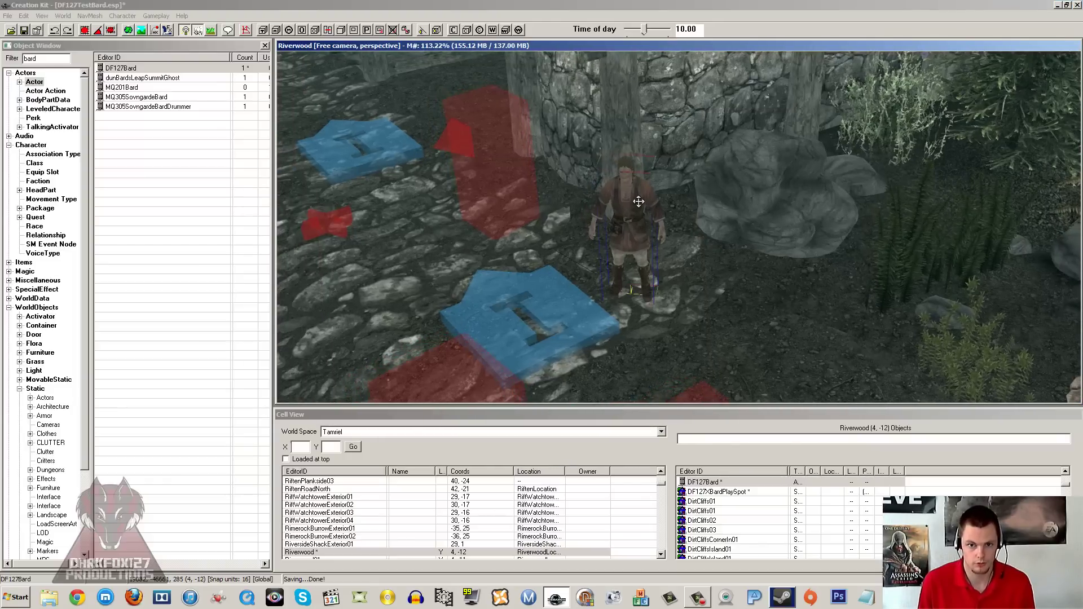
Save the plugin with the placed bard and his play spot marker.
shift+middle_drag(650, 191, 611, 182)
scroll(618, 192, up, 3)
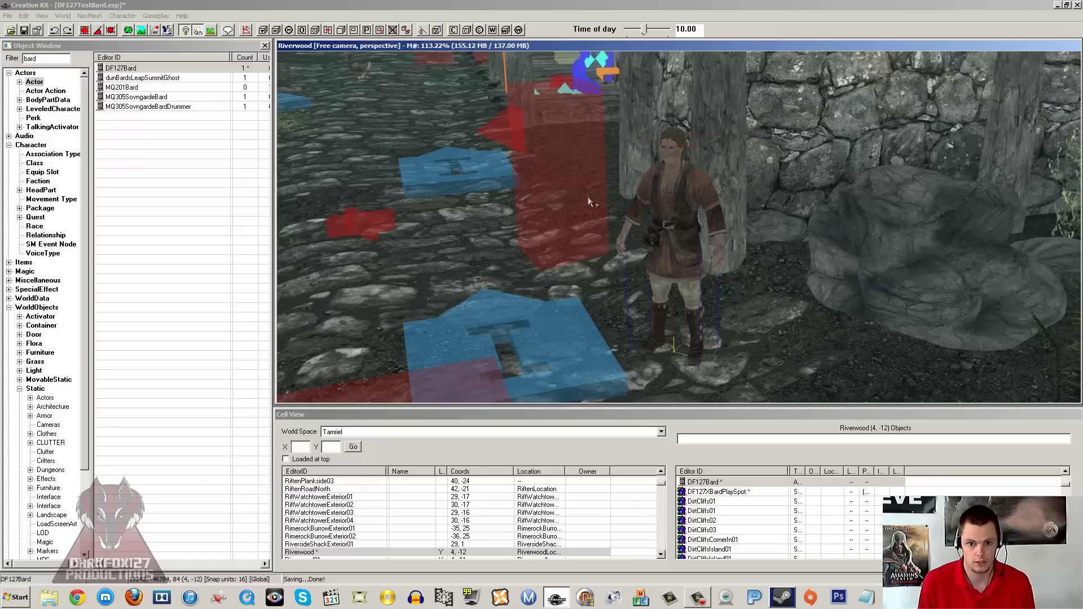
click(32, 37)
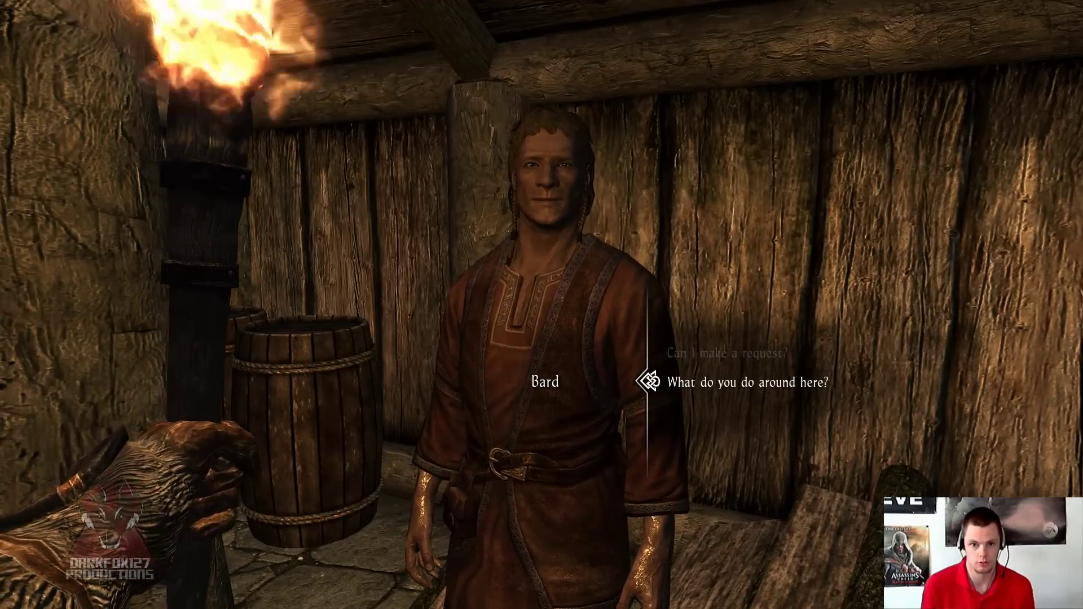
Test the bard in Skyrim by making a request, asking for "The Dragonborn Comes", and watching him from a few steps back.
key(Up)
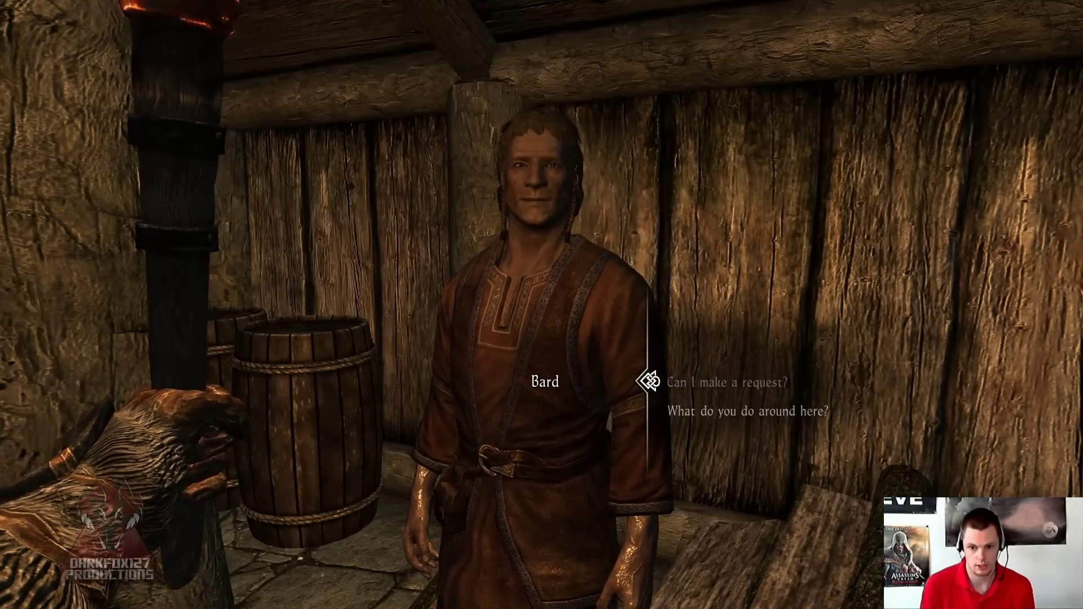
key(Return)
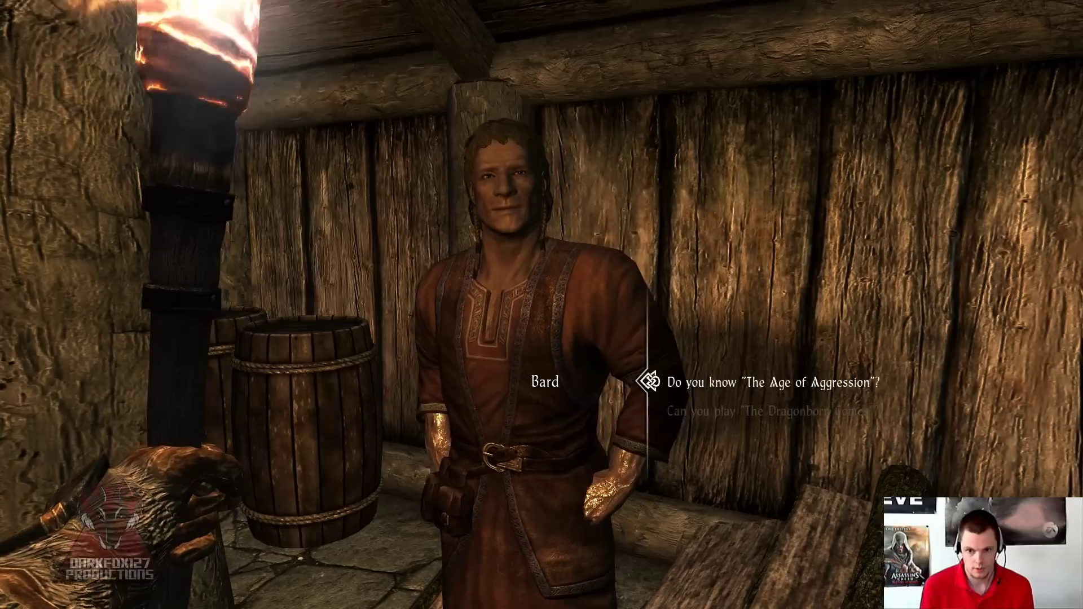
key(Down)
key(Return)
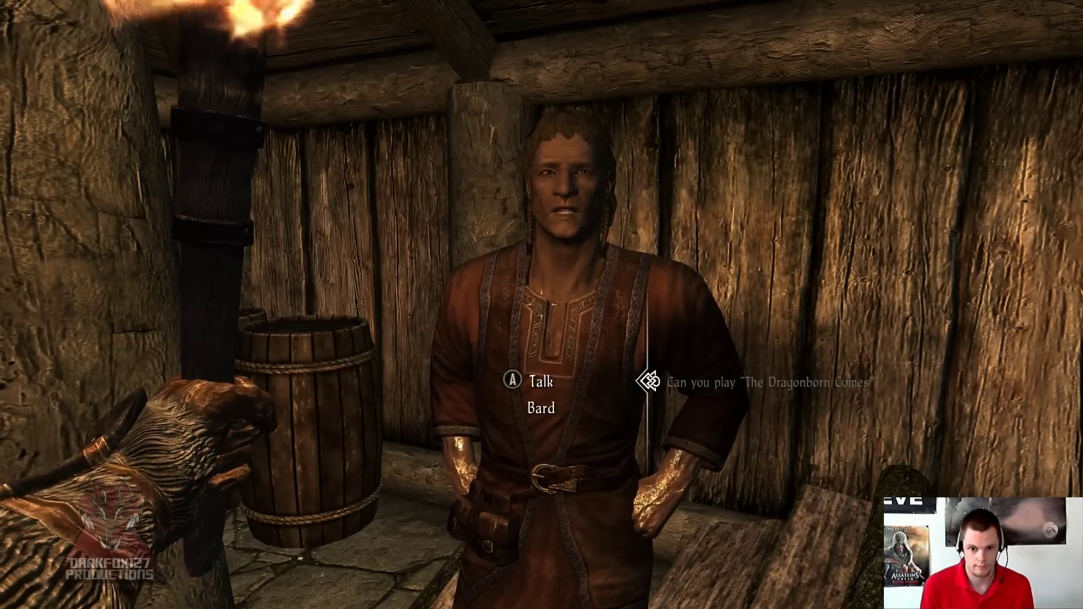
key(s)
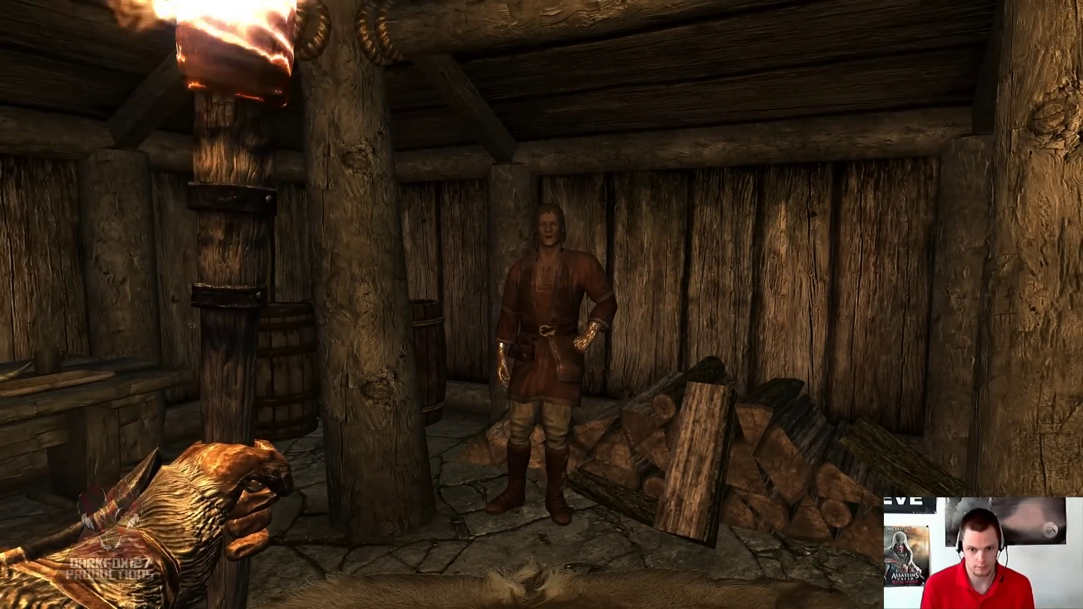
key(w)
key(w)
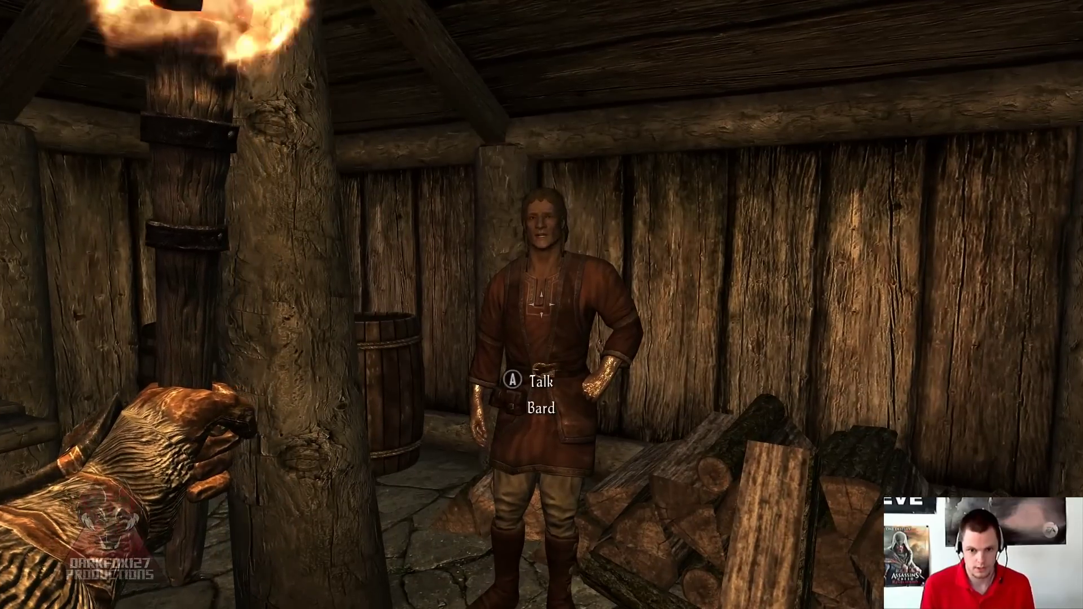